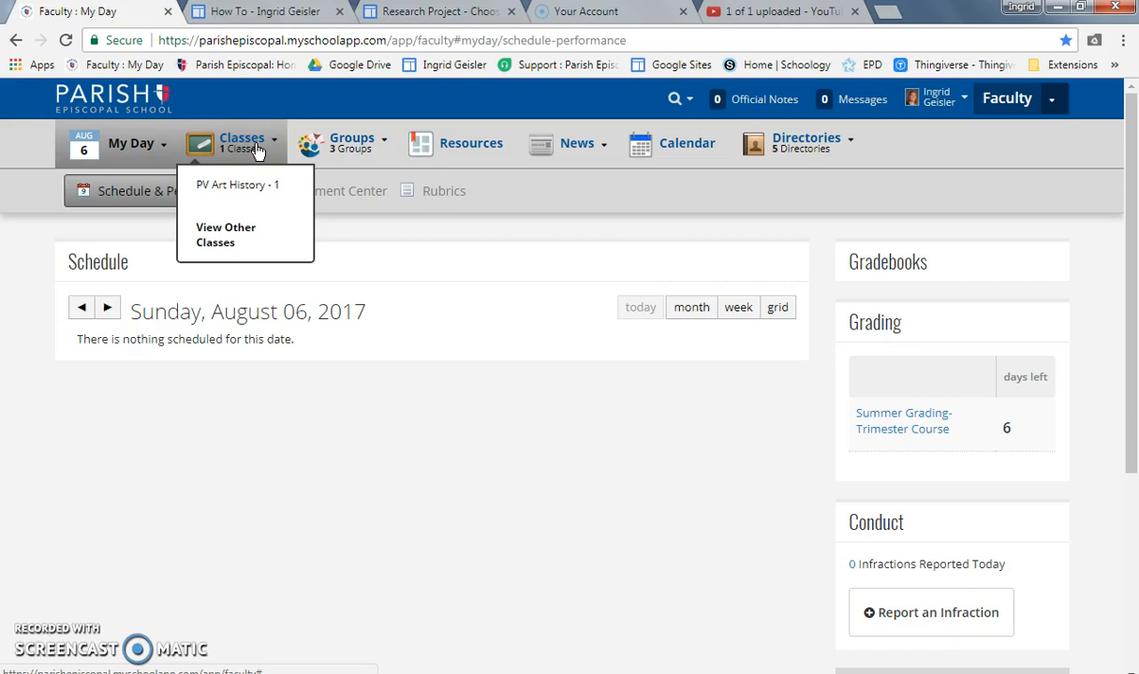
Open the gradebook of the PV Art History - 1 class.
{"action": "left_click", "coordinate": [254, 185]}
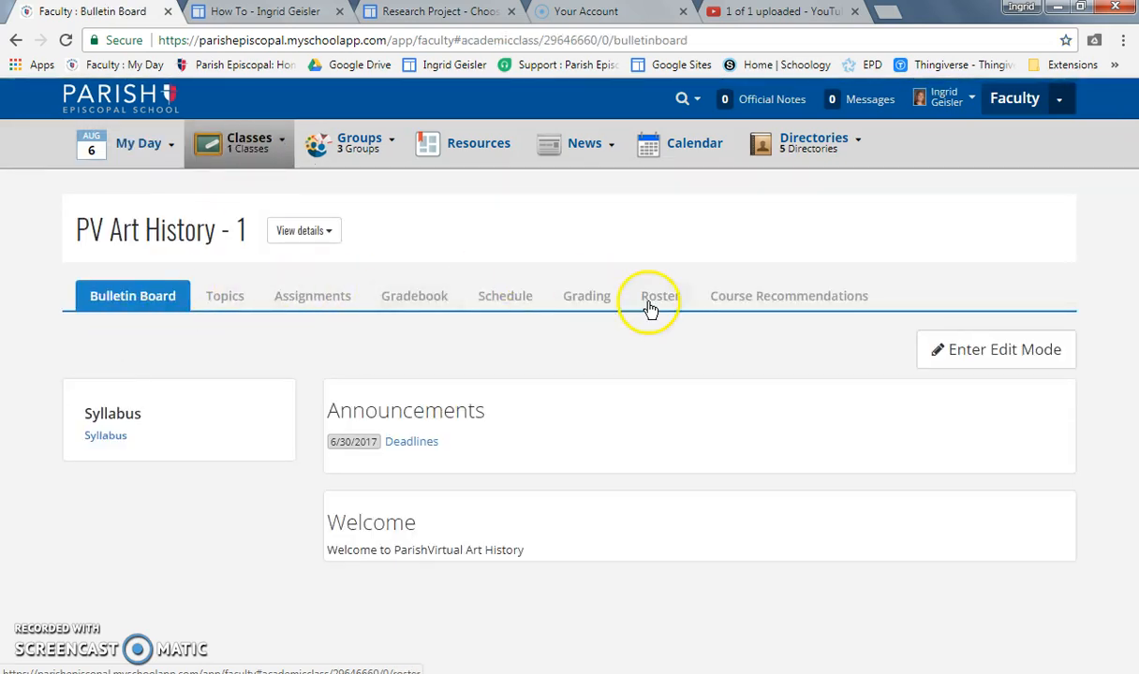
{"action": "left_click", "coordinate": [290, 298]}
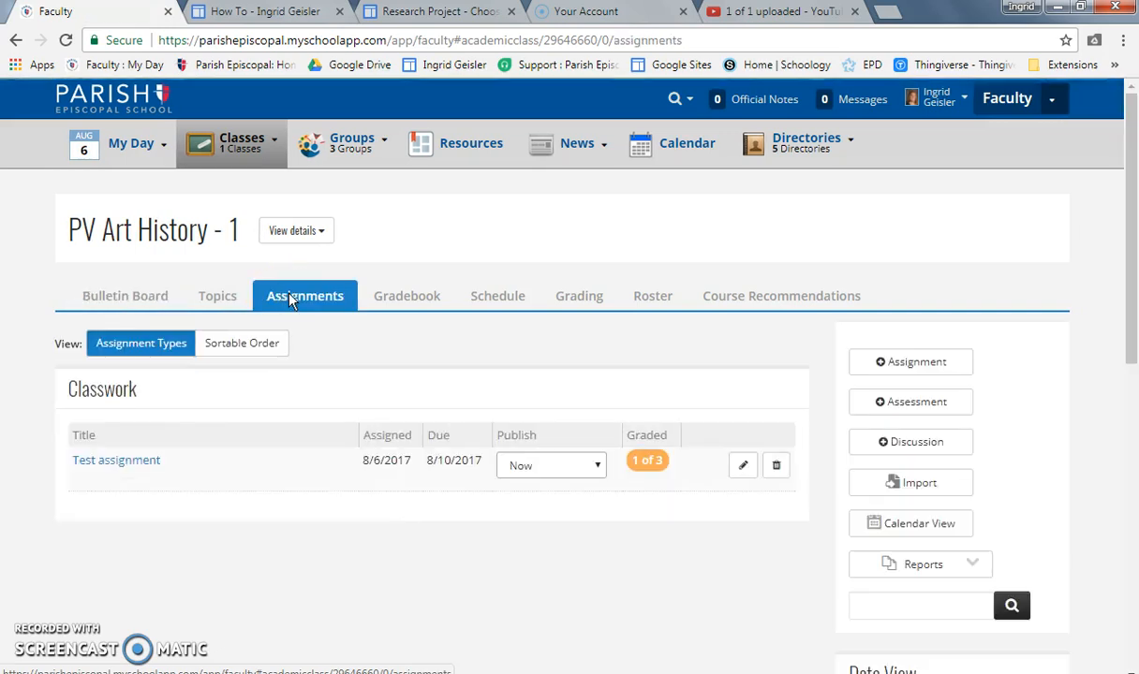
{"action": "left_click", "coordinate": [409, 299]}
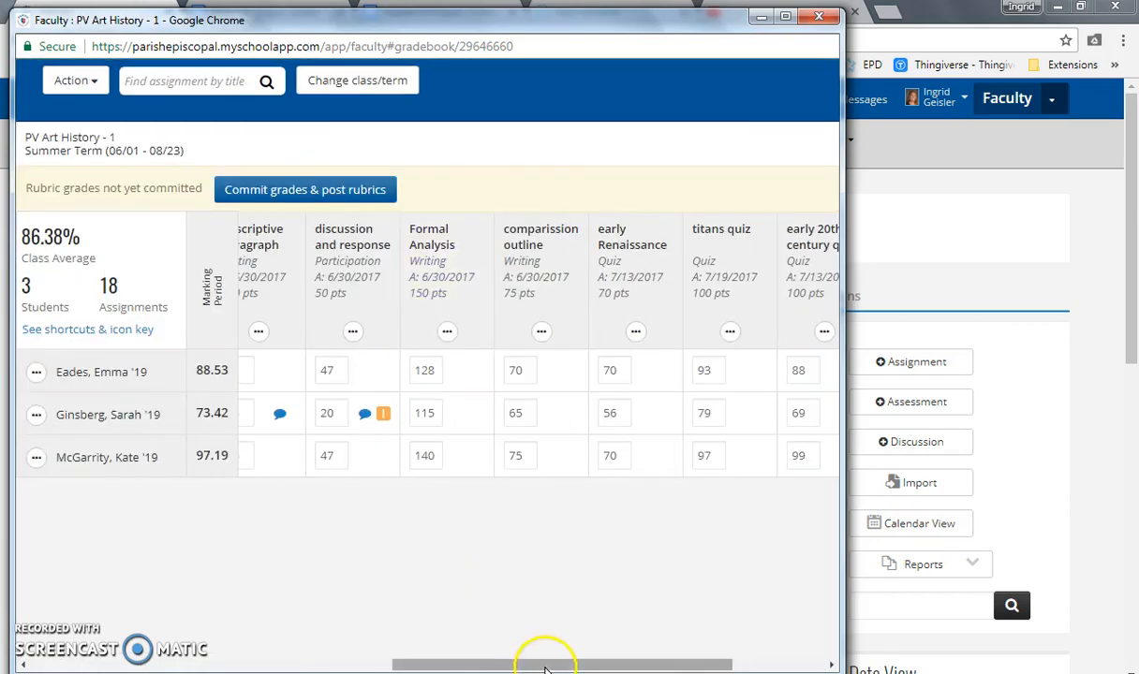
Open the rubric evaluation for Test assignment, maximize the gradebook window and widen the rubric pane to almost the full window.
{"action": "left_click_drag", "start_coordinate": [574, 661], "coordinate": [691, 656]}
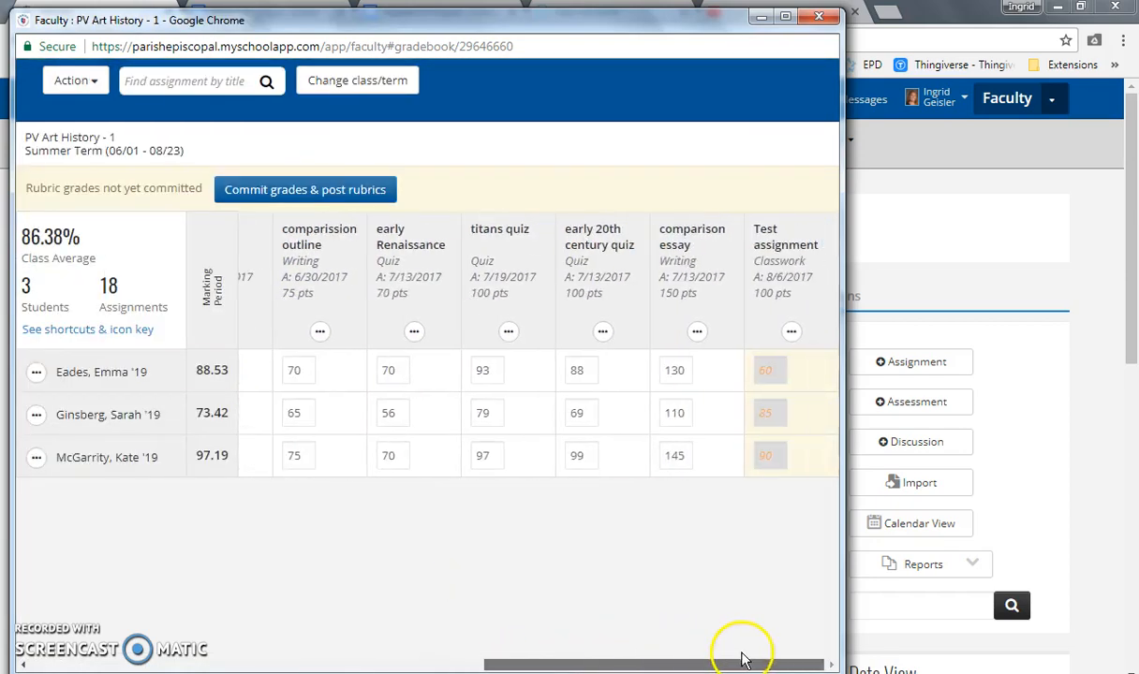
{"action": "left_click", "coordinate": [792, 333]}
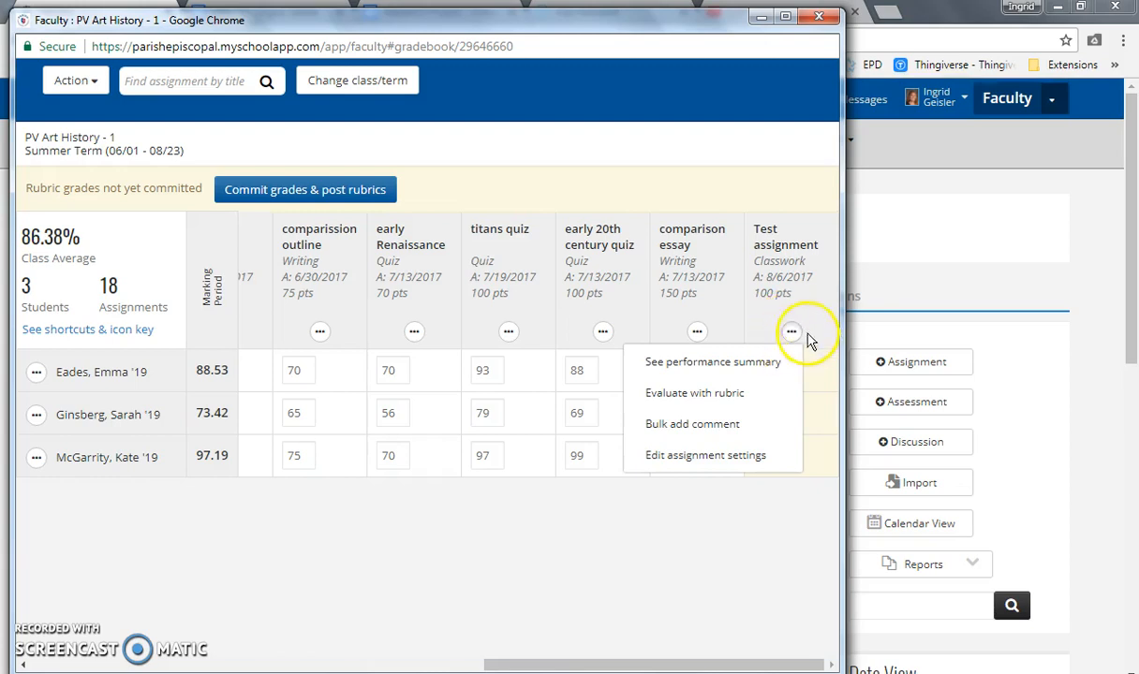
{"action": "left_click", "coordinate": [712, 394]}
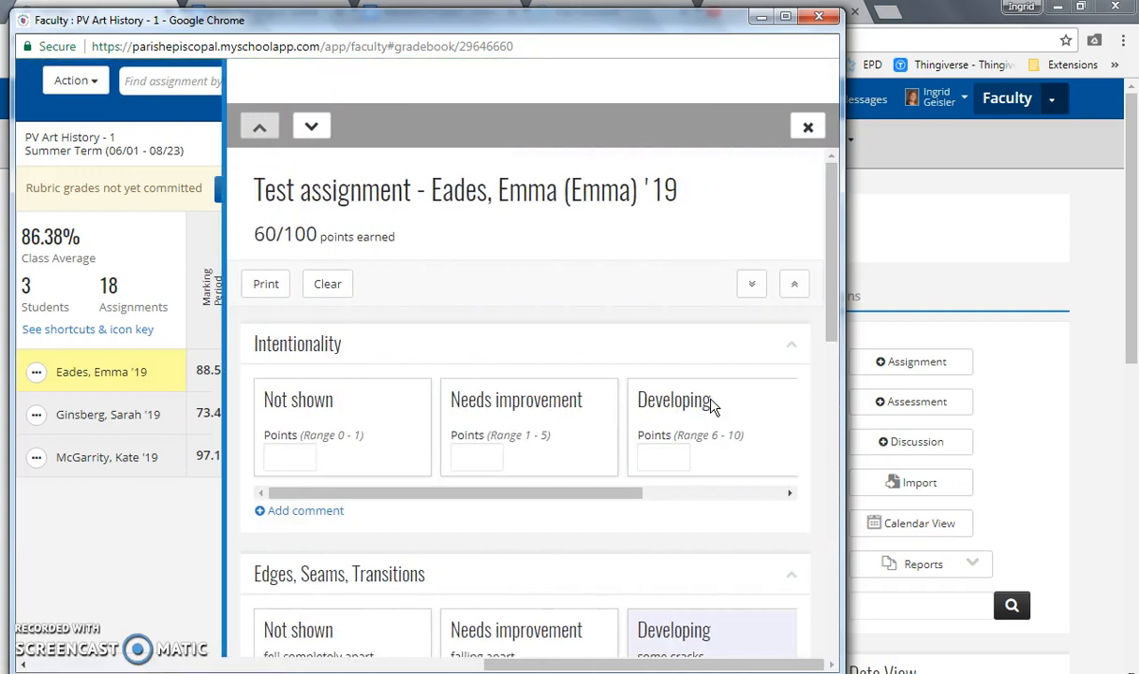
{"action": "left_click", "coordinate": [784, 16]}
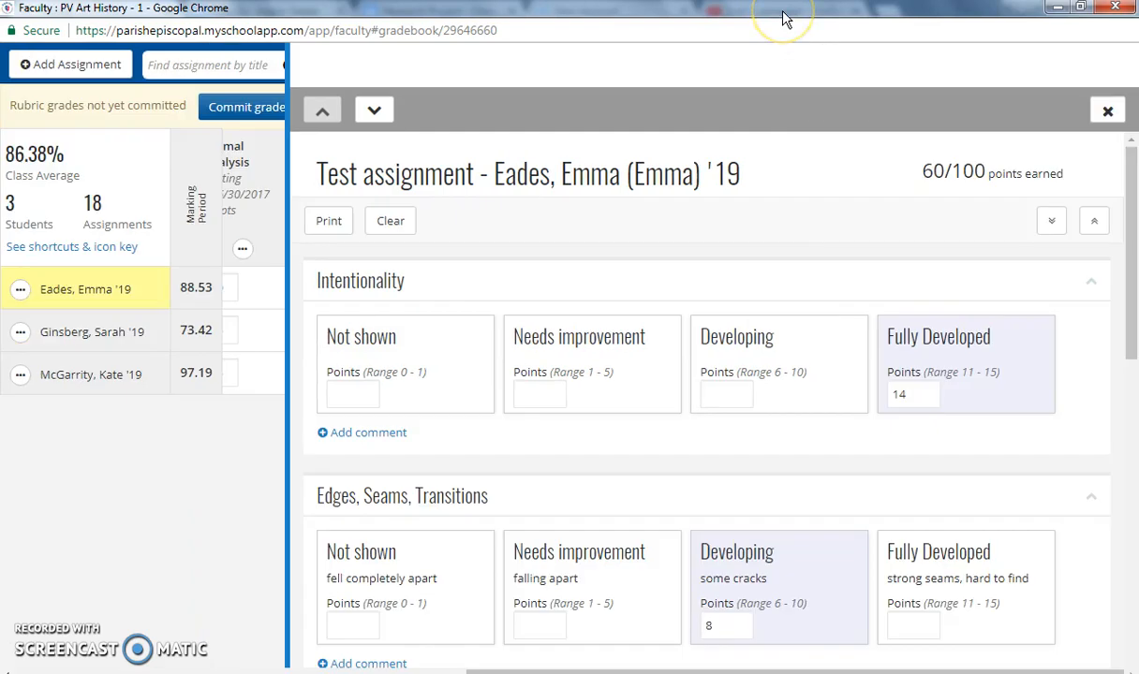
{"action": "left_click_drag", "start_coordinate": [287, 277], "coordinate": [5, 103]}
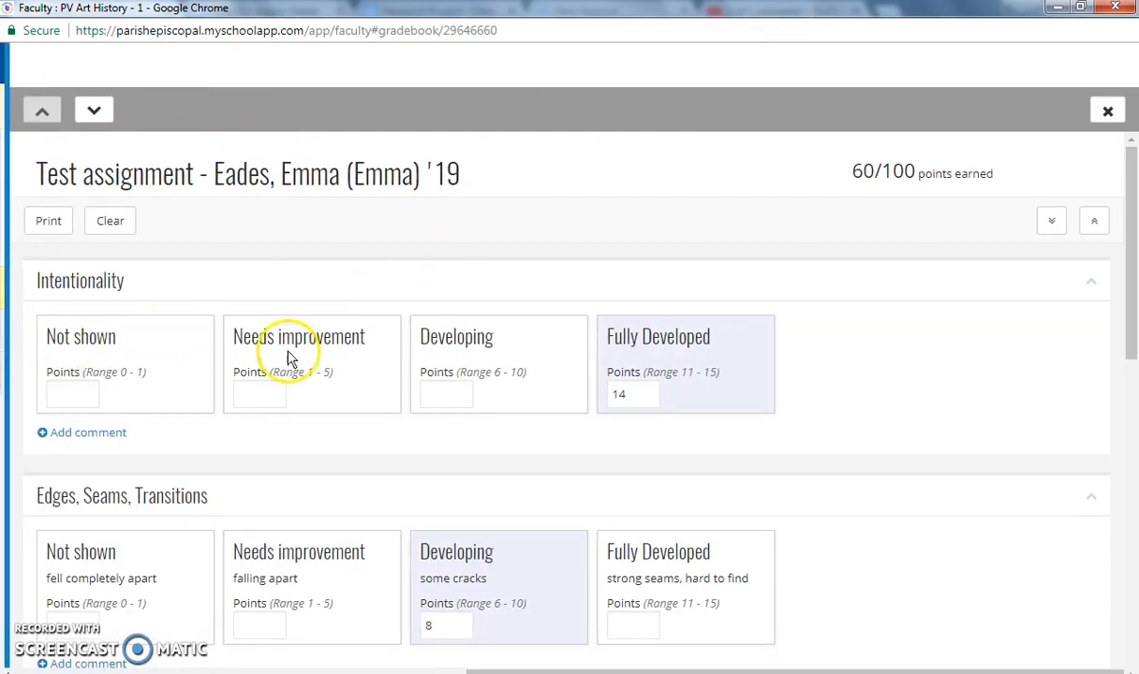
Add the comment "five other people did the same topic" to the first student's Originality criterion and close the rubric.
{"action": "left_click_drag", "start_coordinate": [1131, 255], "coordinate": [1133, 283]}
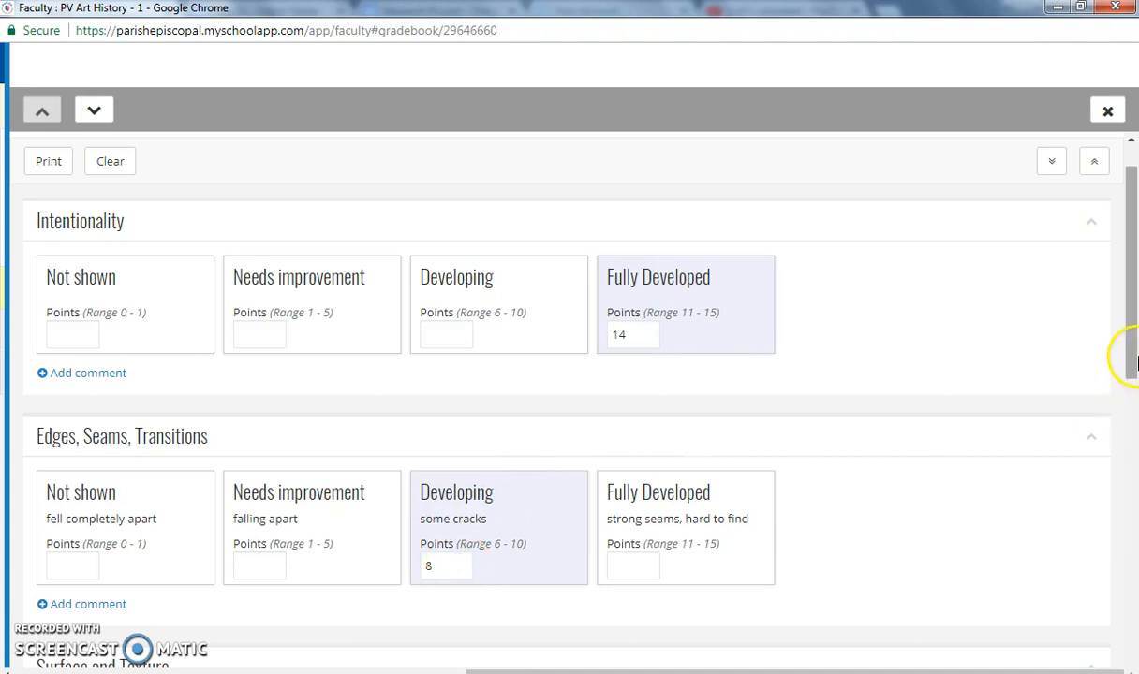
{"action": "left_click_drag", "start_coordinate": [1131, 355], "coordinate": [1121, 669]}
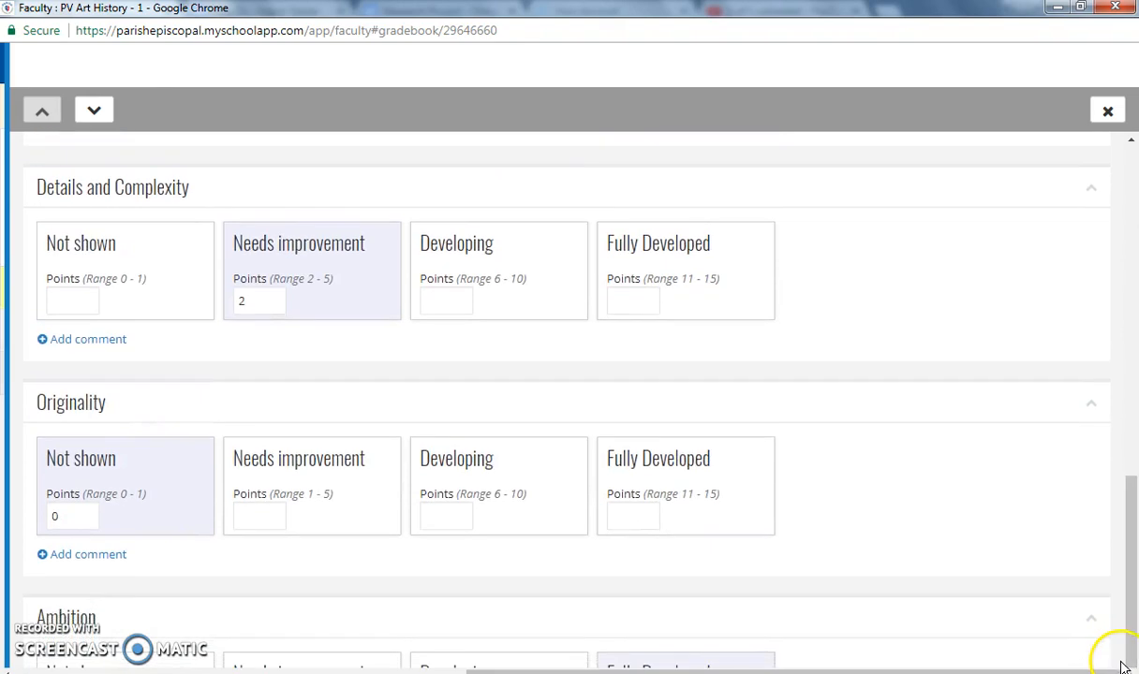
{"action": "left_click", "coordinate": [90, 555]}
{"action": "left_click_drag", "start_coordinate": [1133, 546], "coordinate": [1125, 604]}
{"action": "left_click", "coordinate": [798, 487]}
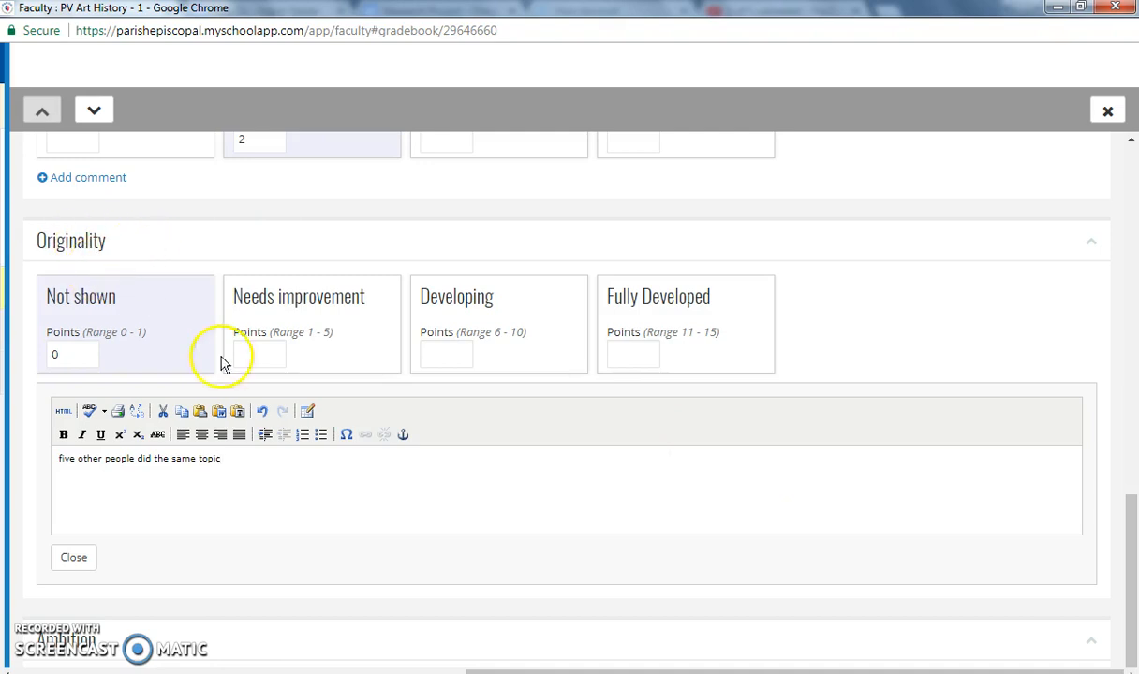
{"action": "left_click_drag", "start_coordinate": [1131, 545], "coordinate": [1100, 178]}
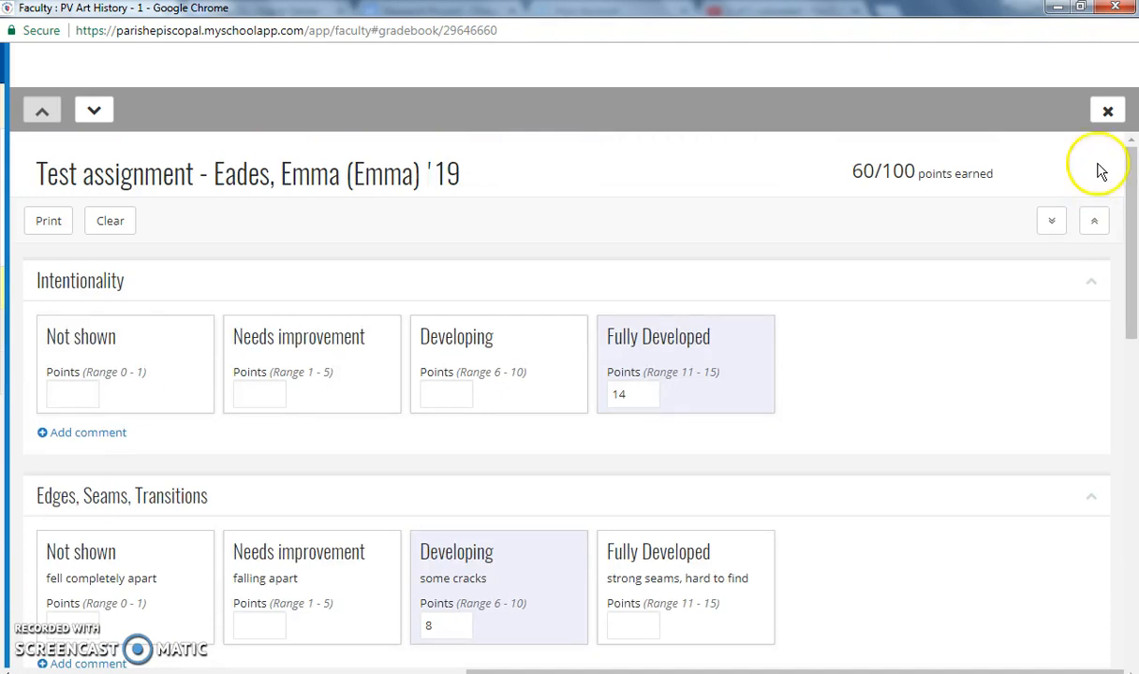
{"action": "left_click", "coordinate": [1109, 112]}
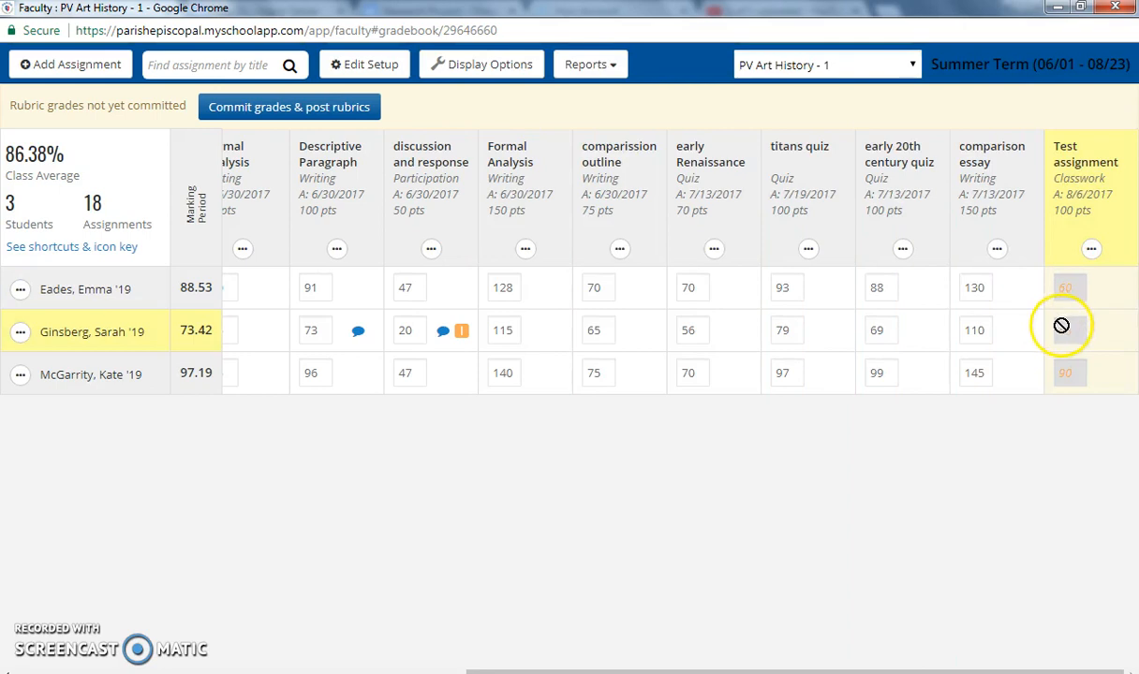
Reopen the rubric evaluation for Test assignment and move on to the second student.
{"action": "left_click", "coordinate": [1061, 326]}
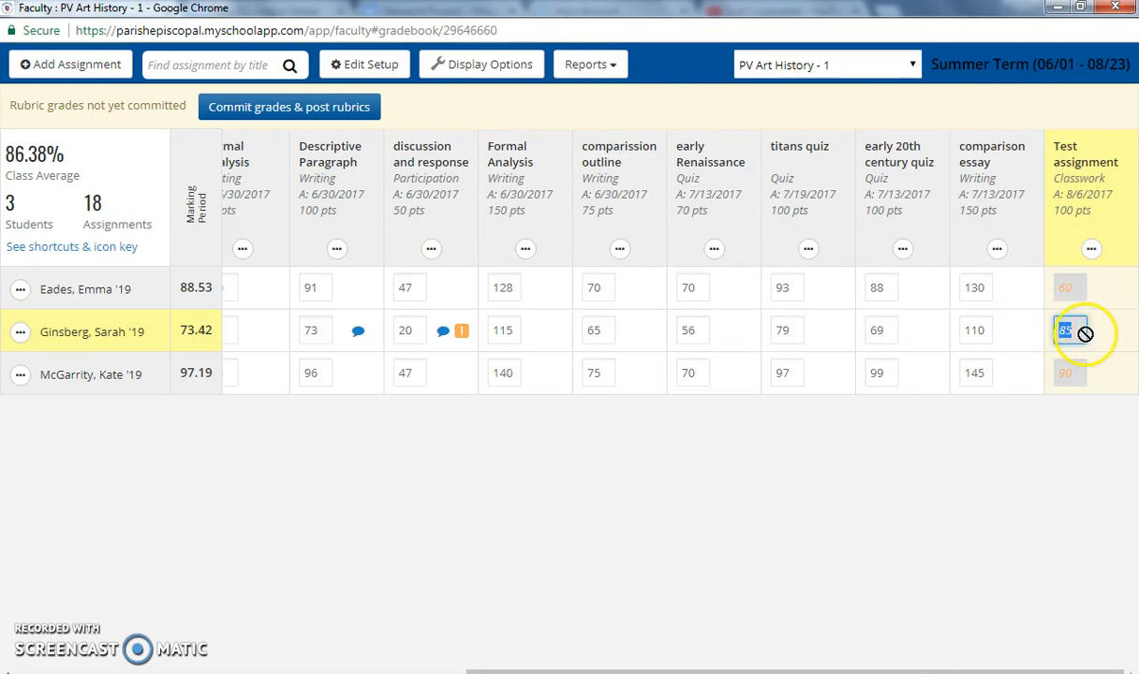
{"action": "left_click", "coordinate": [1094, 248]}
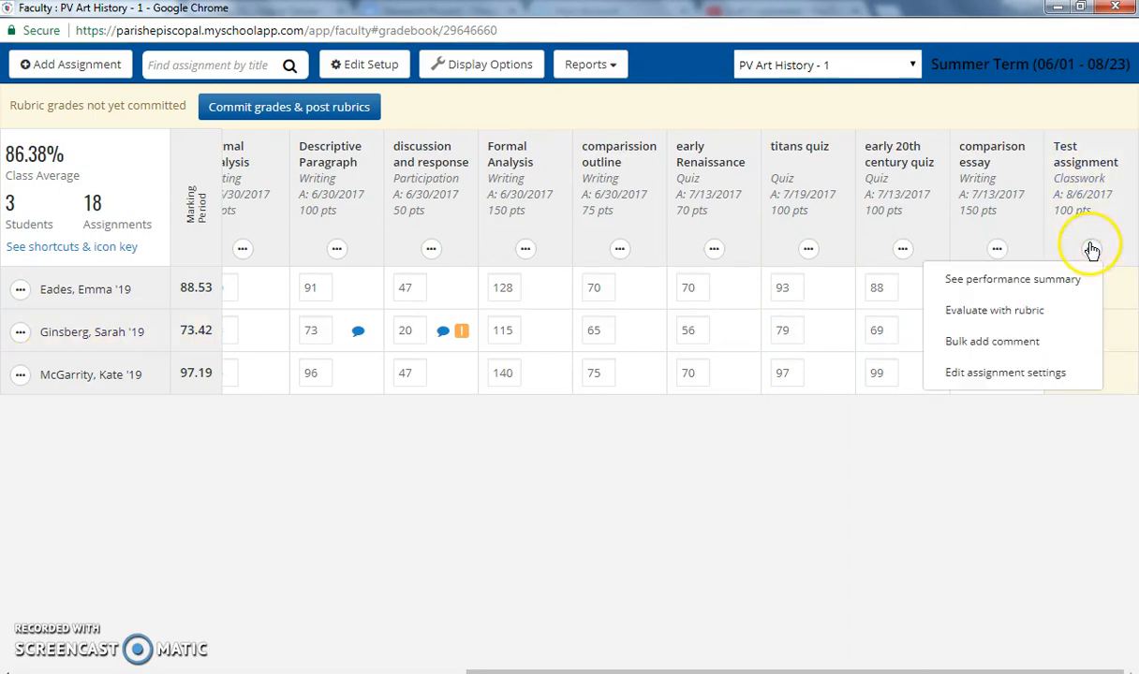
{"action": "left_click", "coordinate": [1046, 320]}
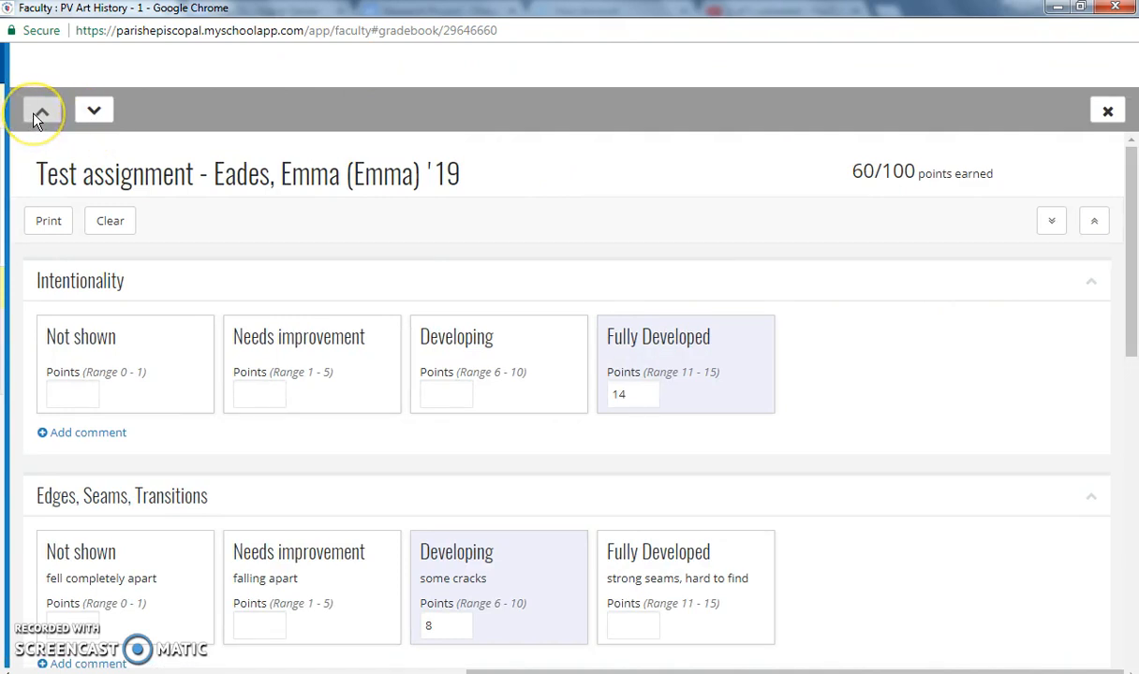
{"action": "left_click", "coordinate": [37, 112]}
{"action": "left_click", "coordinate": [118, 111]}
{"action": "left_click", "coordinate": [100, 112]}
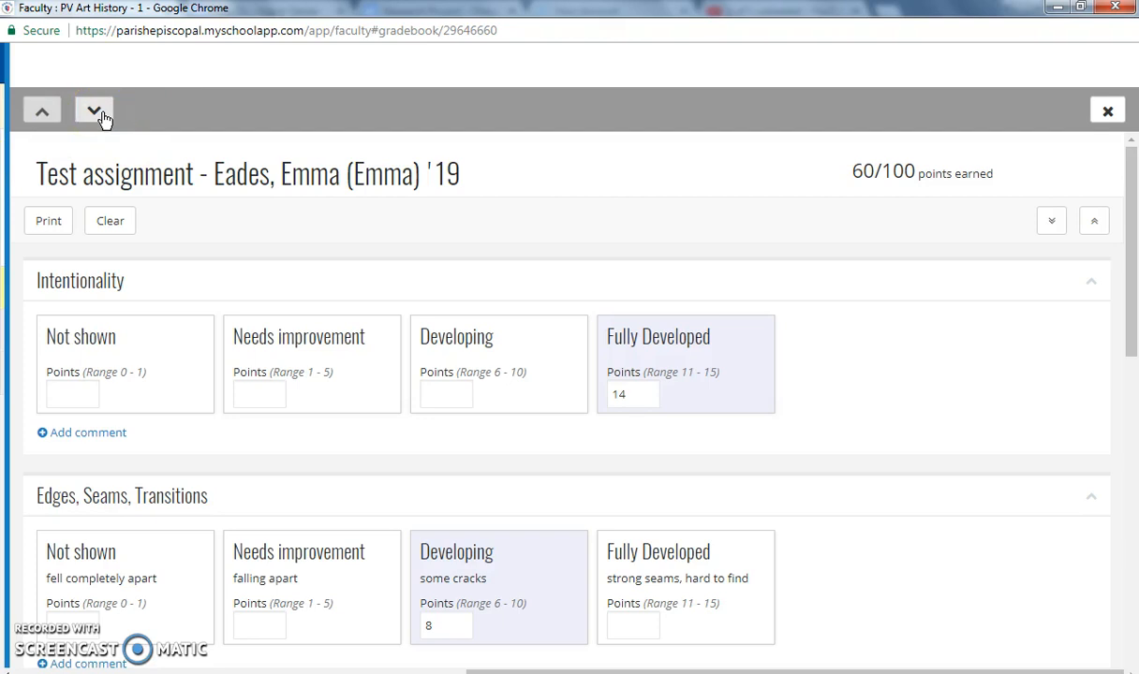
{"action": "left_click", "coordinate": [96, 112]}
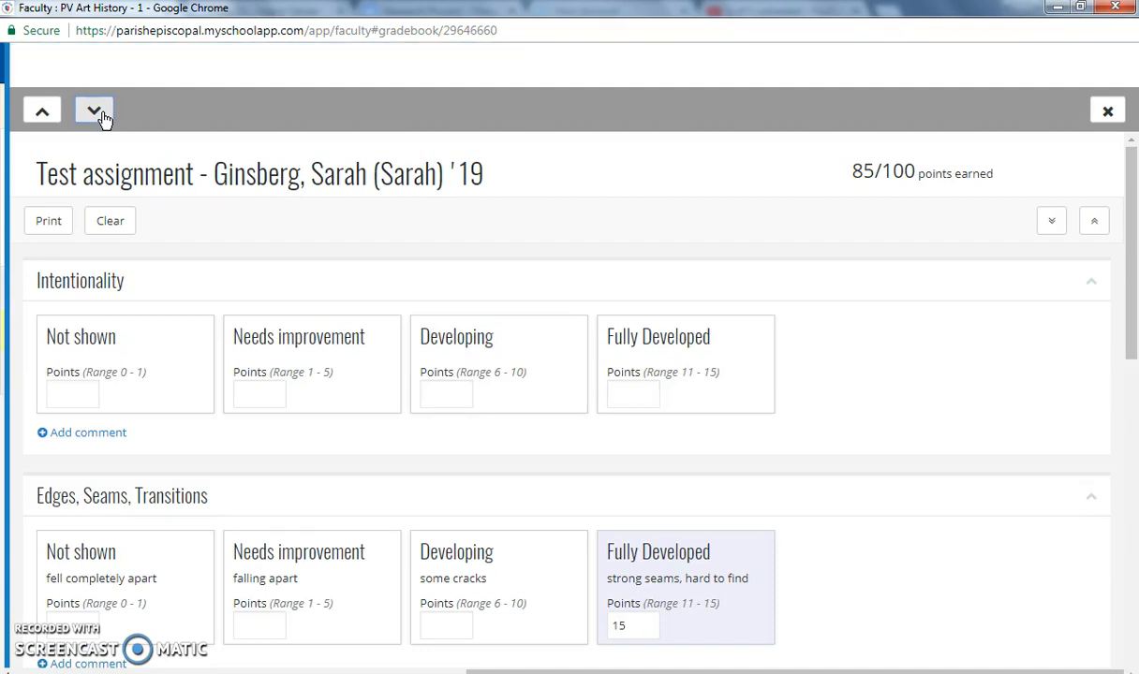
Give the second student 15 points for Intentionality under Fully Developed, view the third student's rubric and close the evaluation.
{"action": "left_click", "coordinate": [620, 398]}
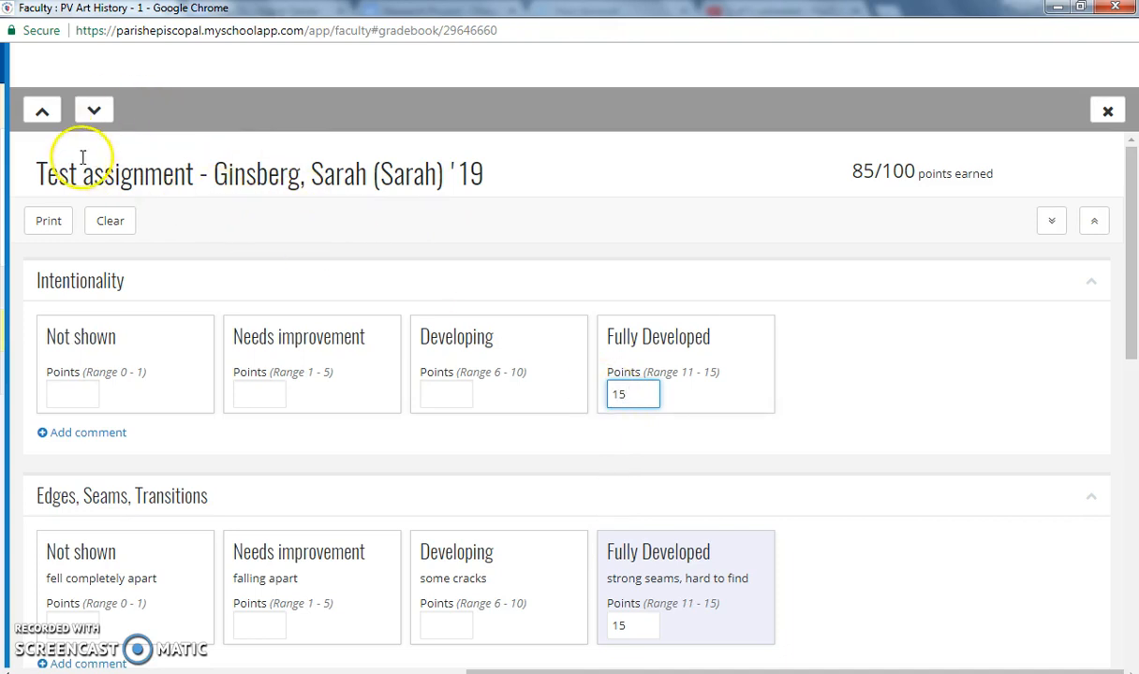
{"action": "left_click_drag", "start_coordinate": [1130, 254], "coordinate": [1121, 147]}
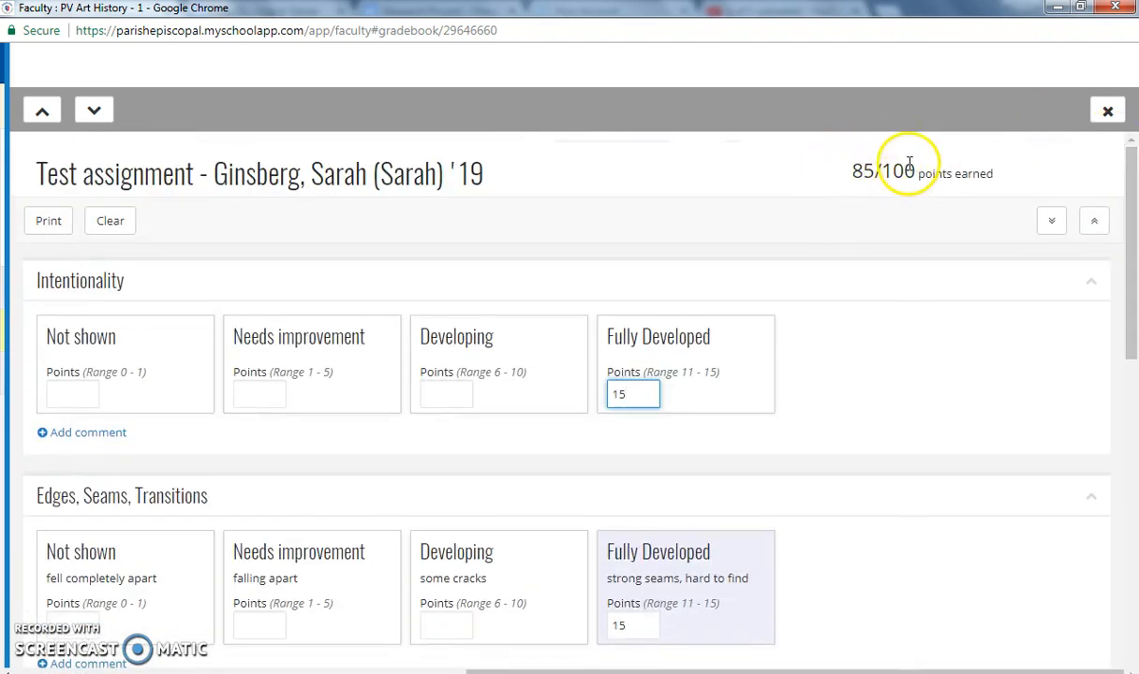
{"action": "left_click", "coordinate": [93, 111]}
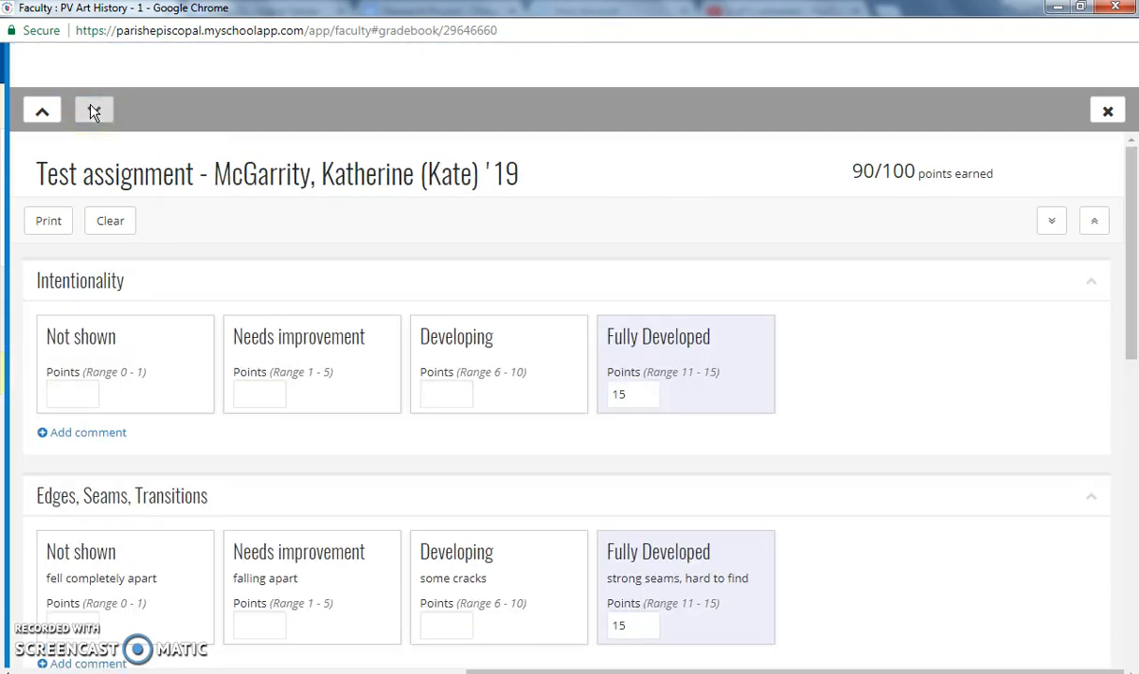
{"action": "left_click_drag", "start_coordinate": [1131, 204], "coordinate": [1127, 173]}
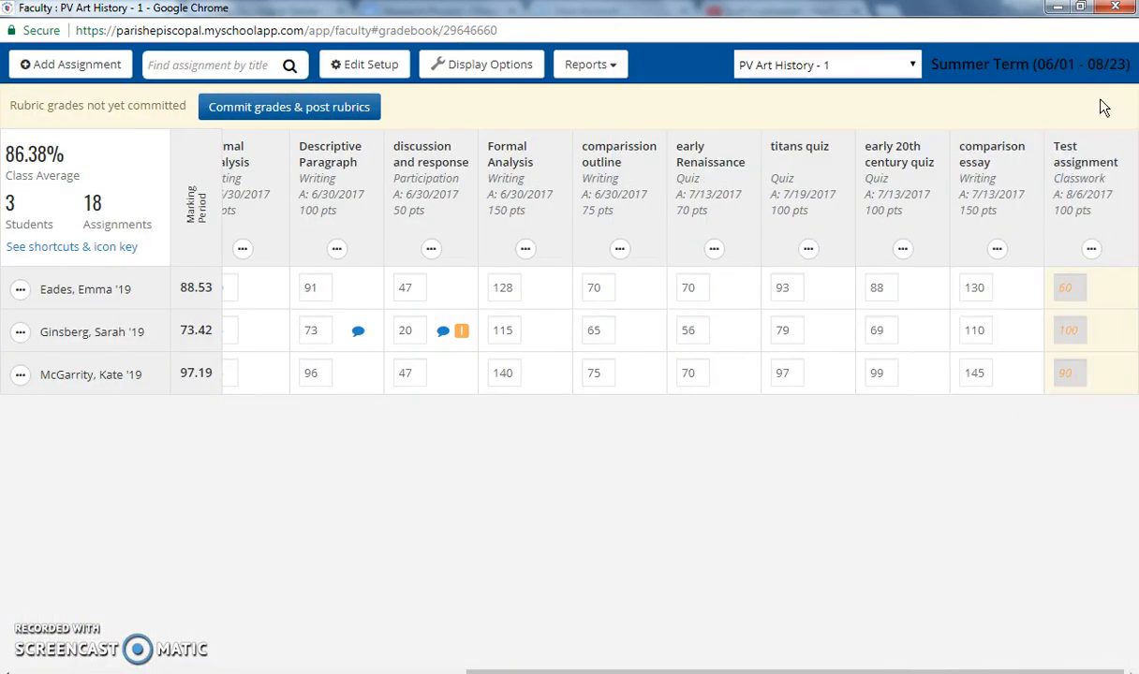
Start a bulk comment for Test assignment.
{"action": "left_click", "coordinate": [1090, 251]}
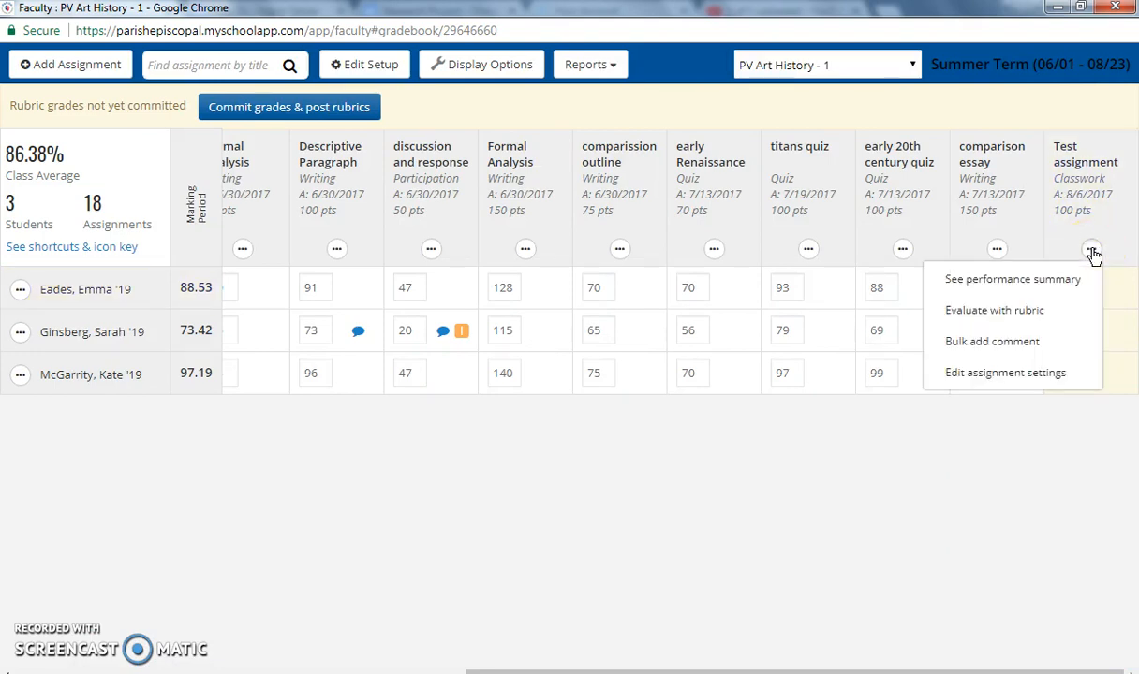
{"action": "left_click", "coordinate": [1017, 345]}
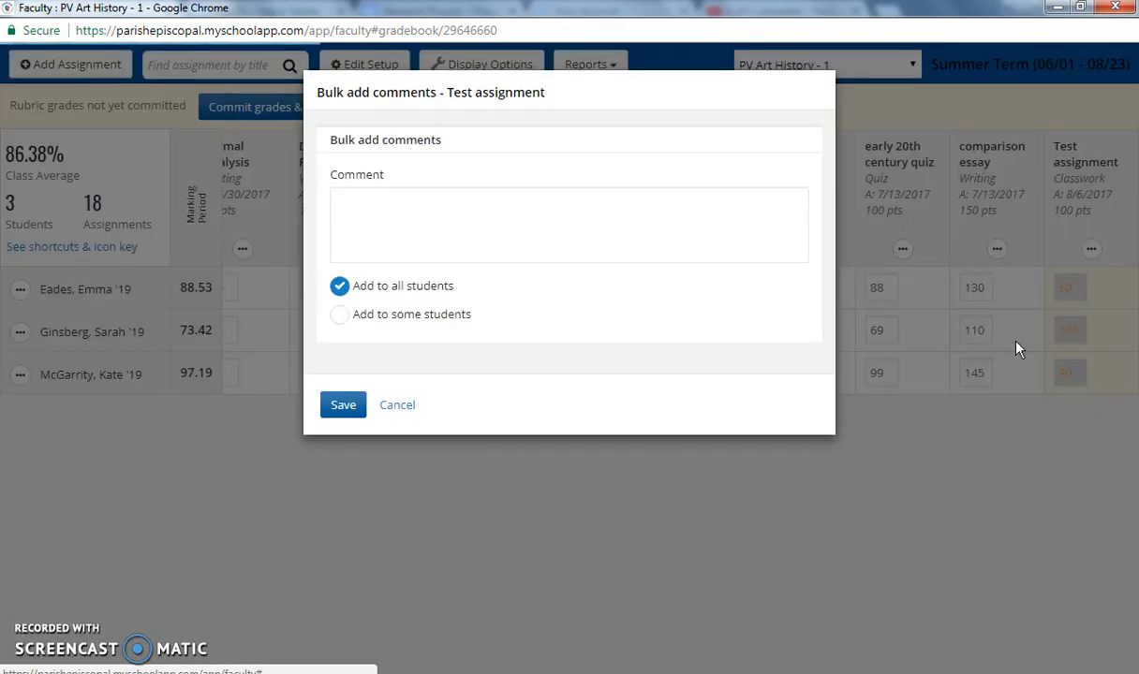
{"action": "left_click", "coordinate": [492, 215]}
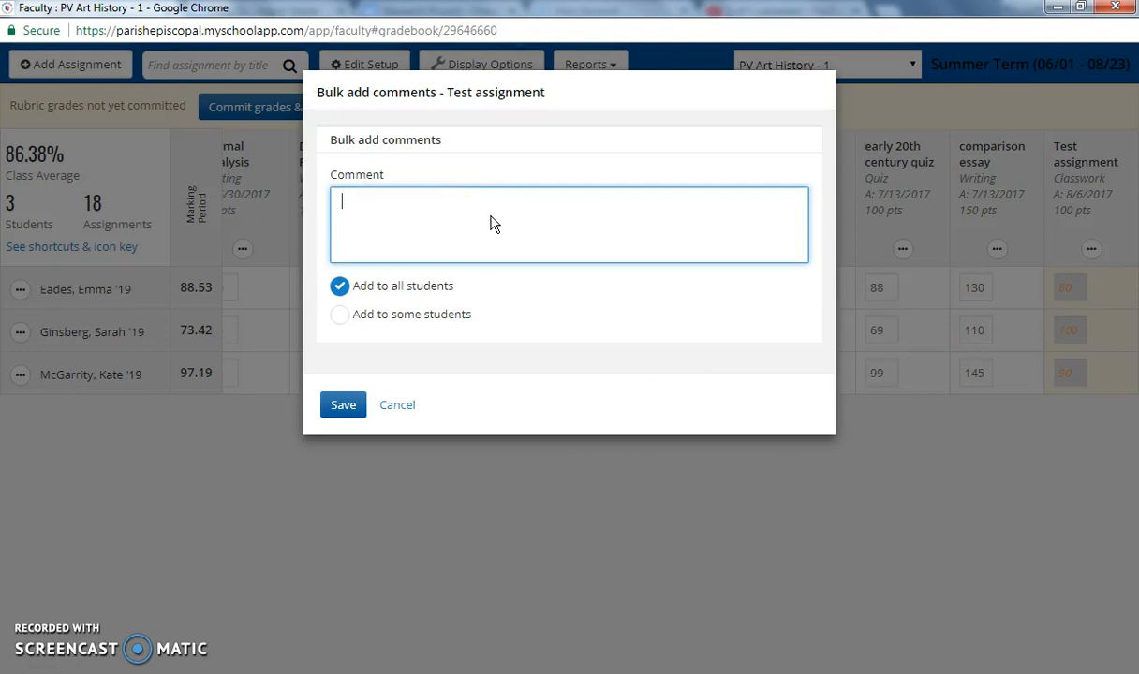
{"action": "type", "text": "Great job!"}
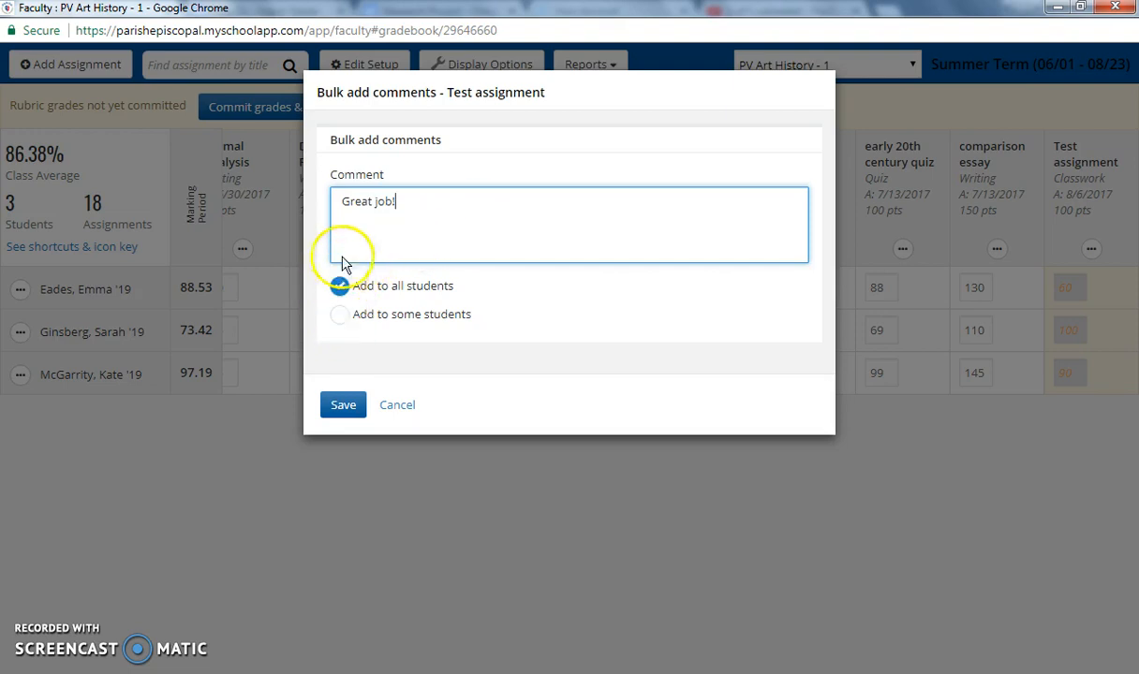
{"action": "key", "text": "BackSpace"}
{"action": "key", "text": "BackSpace"}
{"action": "key", "text": "BackSpace"}
{"action": "key", "text": "BackSpace"}
{"action": "key", "text": "BackSpace"}
{"action": "key", "text": "BackSpace"}
{"action": "key", "text": "BackSpace"}
{"action": "key", "text": "BackSpace"}
{"action": "key", "text": "BackSpace"}
{"action": "key", "text": "BackSpace"}
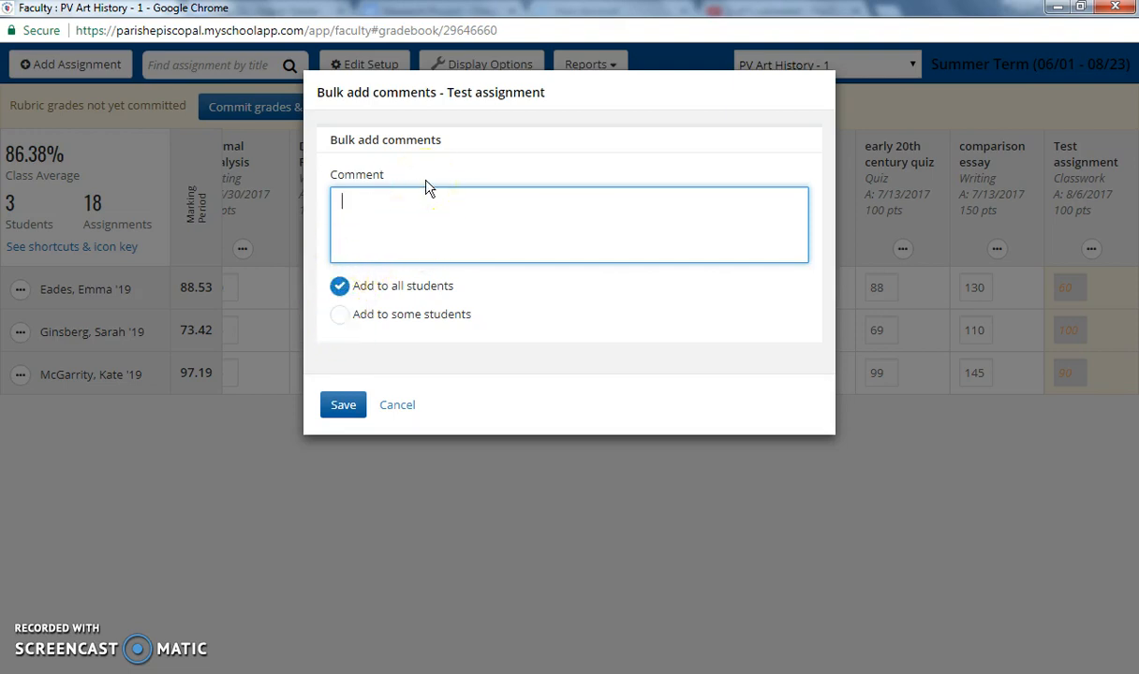
Save the bulk comment "Missing page two. Not public on the web" for only the first and third students.
{"action": "left_click", "coordinate": [340, 289]}
{"action": "left_click", "coordinate": [340, 316]}
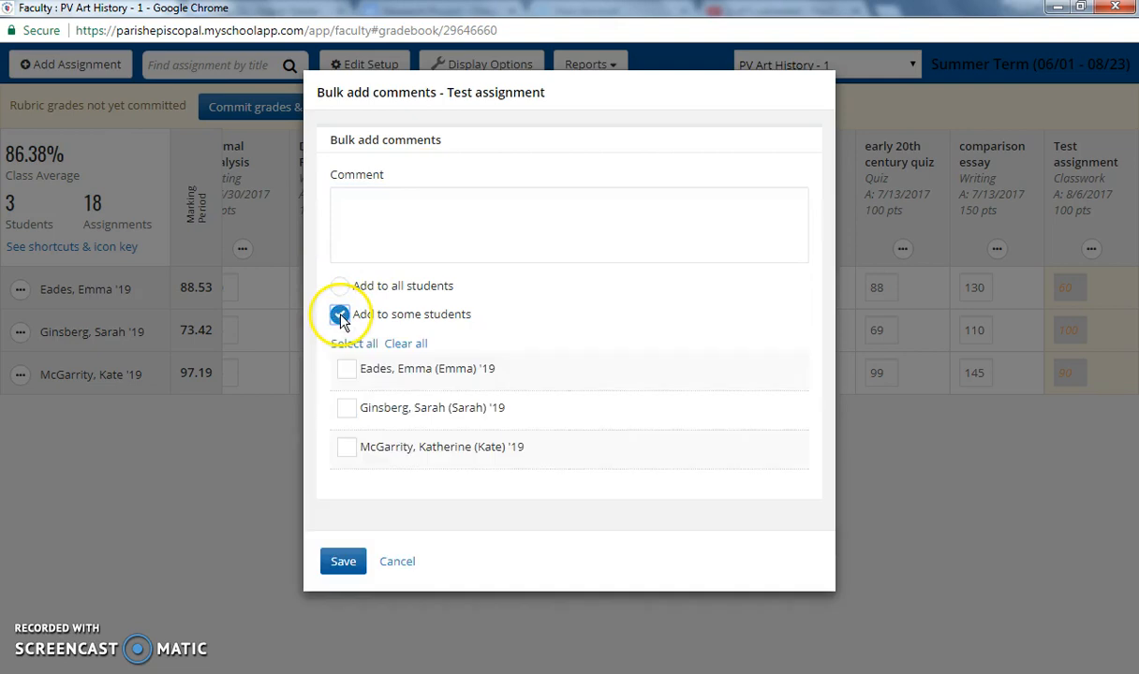
{"action": "left_click", "coordinate": [346, 370]}
{"action": "left_click", "coordinate": [345, 447]}
{"action": "left_click", "coordinate": [405, 232]}
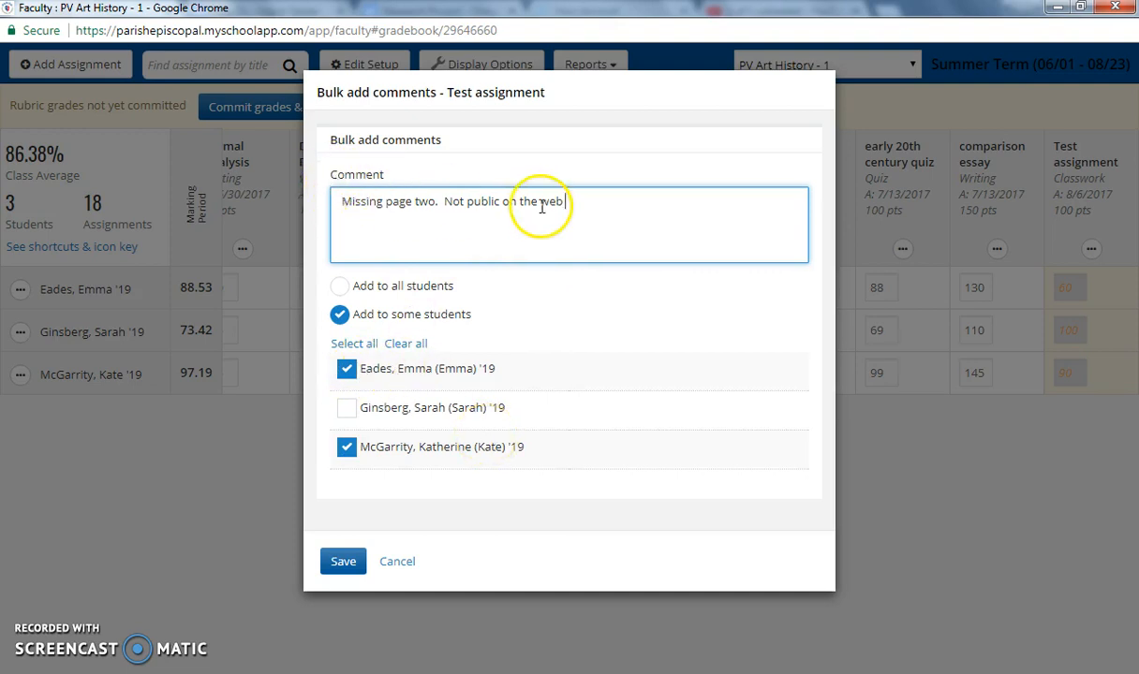
{"action": "left_click", "coordinate": [343, 562]}
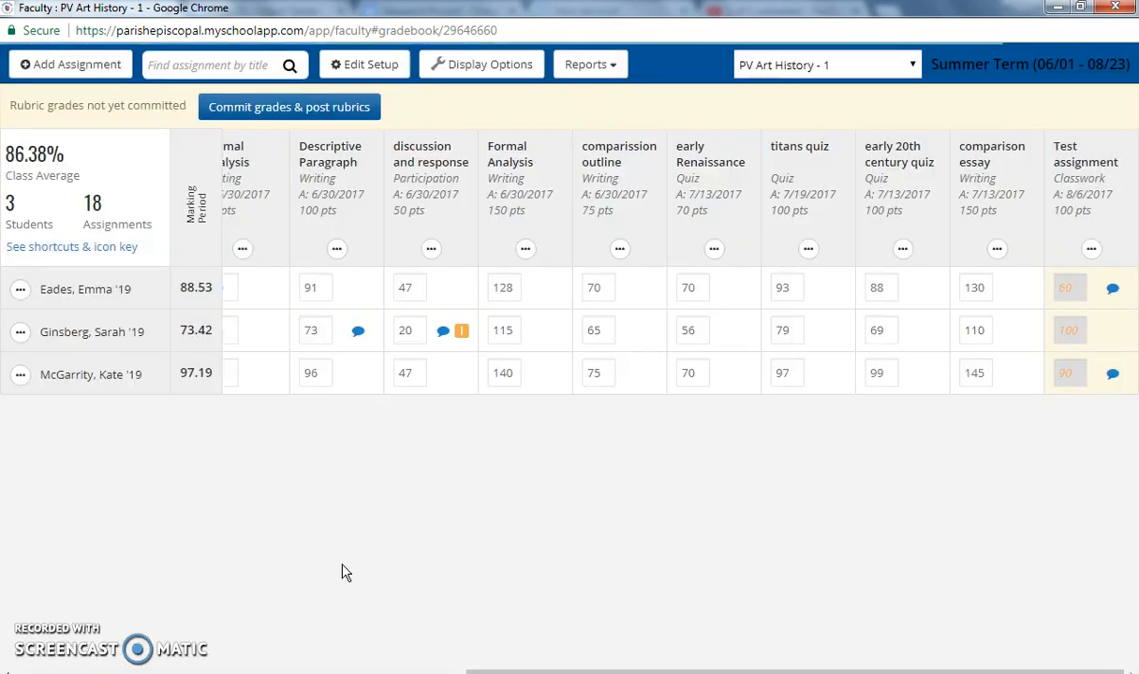
{"action": "left_click", "coordinate": [997, 251]}
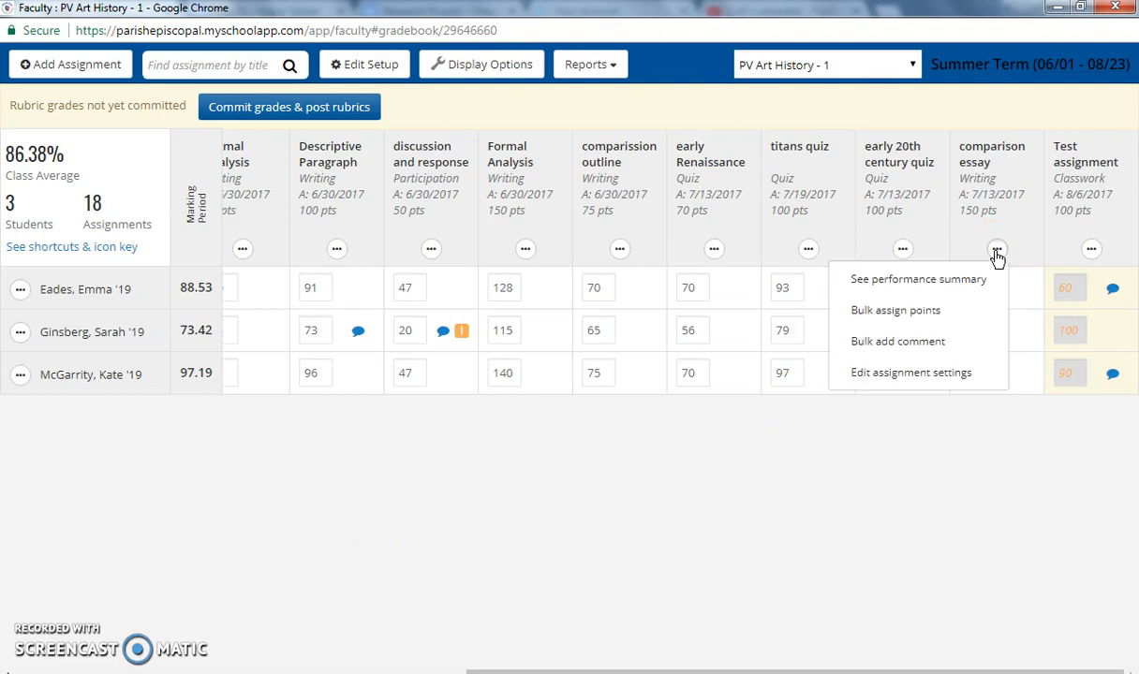
{"action": "left_click", "coordinate": [969, 280]}
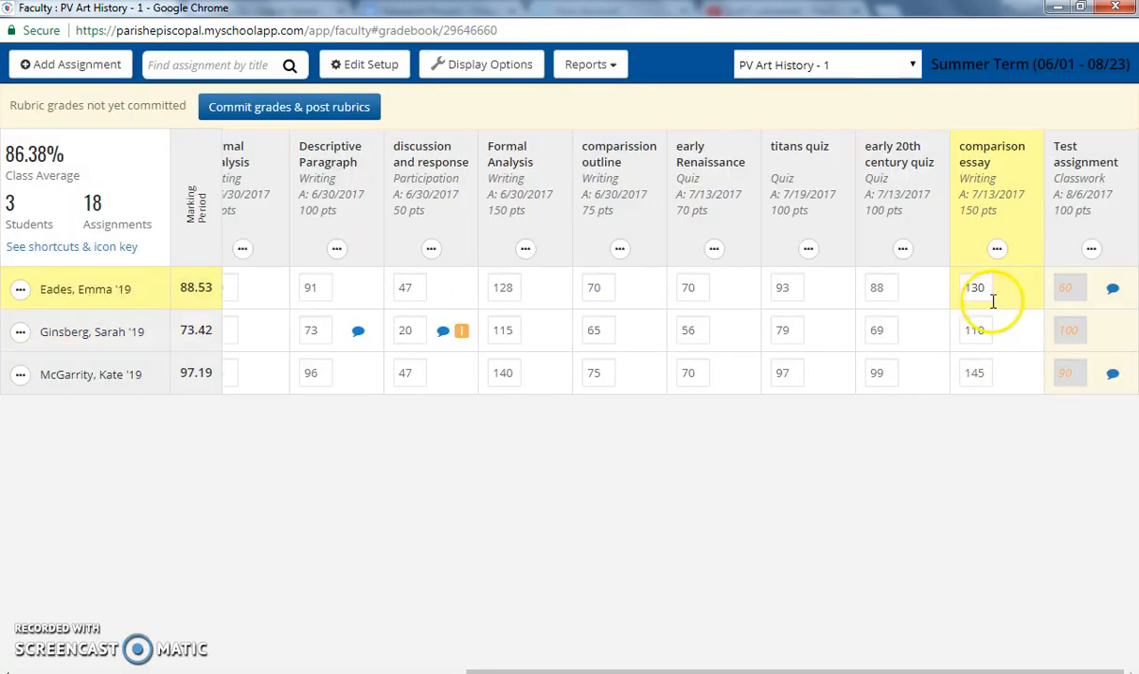
Open the first student's comparison essay grade details and mark the work exempt, incomplete, missing and late, with 4 days late.
{"action": "left_click", "coordinate": [984, 295]}
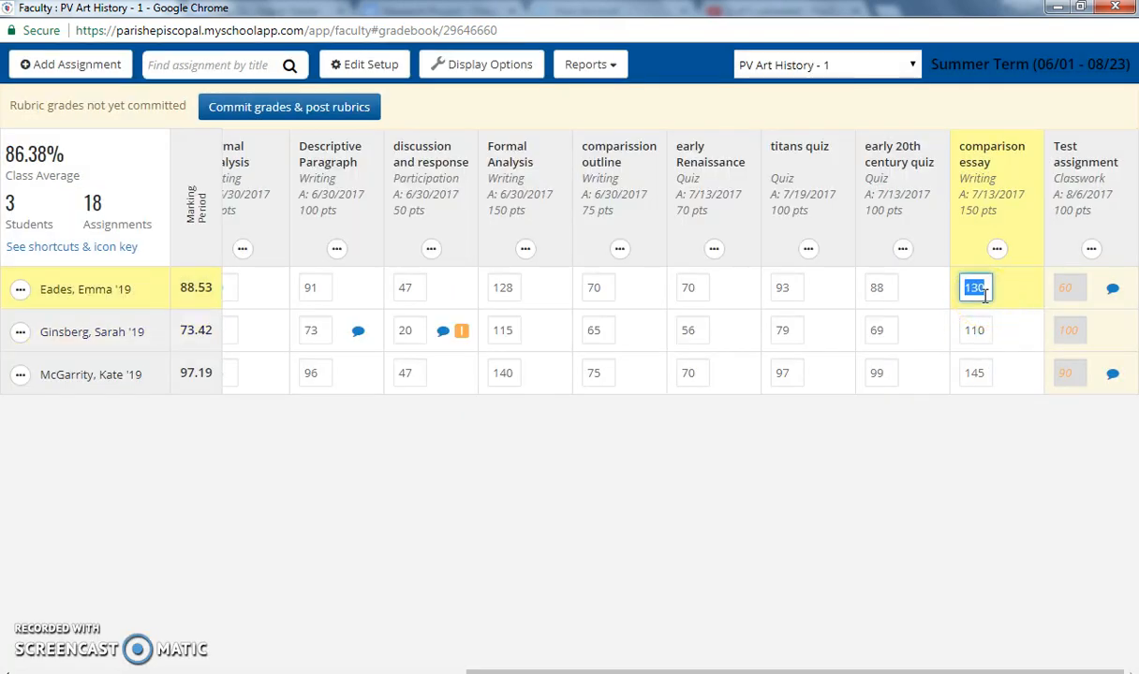
{"action": "left_click", "coordinate": [983, 288]}
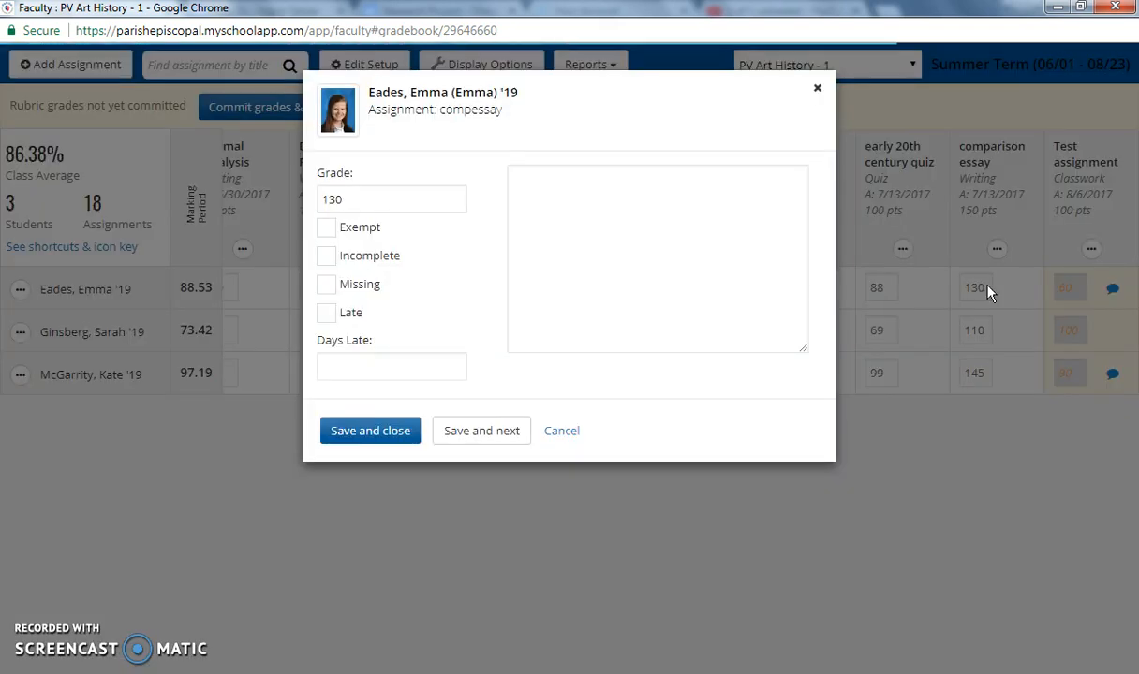
{"action": "left_click", "coordinate": [589, 222]}
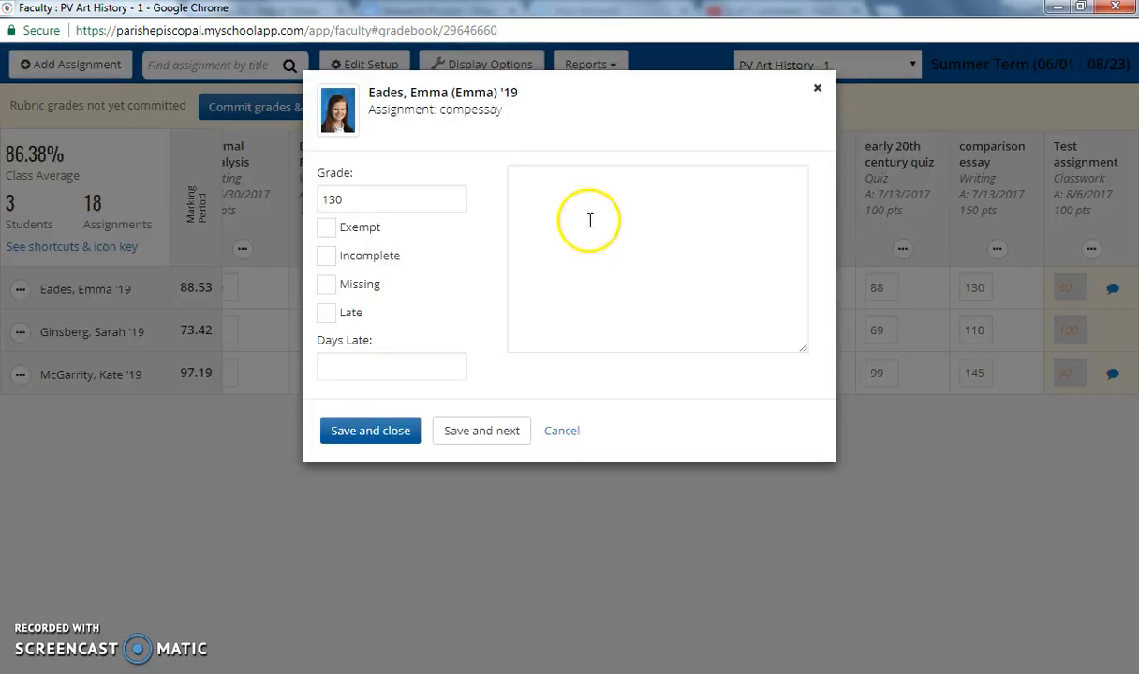
{"action": "left_click", "coordinate": [544, 208]}
{"action": "left_click", "coordinate": [326, 229]}
{"action": "left_click", "coordinate": [326, 259]}
{"action": "left_click", "coordinate": [326, 285]}
{"action": "left_click", "coordinate": [326, 313]}
{"action": "left_click", "coordinate": [342, 368]}
{"action": "type", "text": "4"}
Enter the comment "asldfjalsdjfa ;klsdj;fkl" in the grade details and discard all the changes without saving.
{"action": "left_click", "coordinate": [636, 231]}
{"action": "type", "text": "asldfjalsdjfa ;klsdj;fkl"}
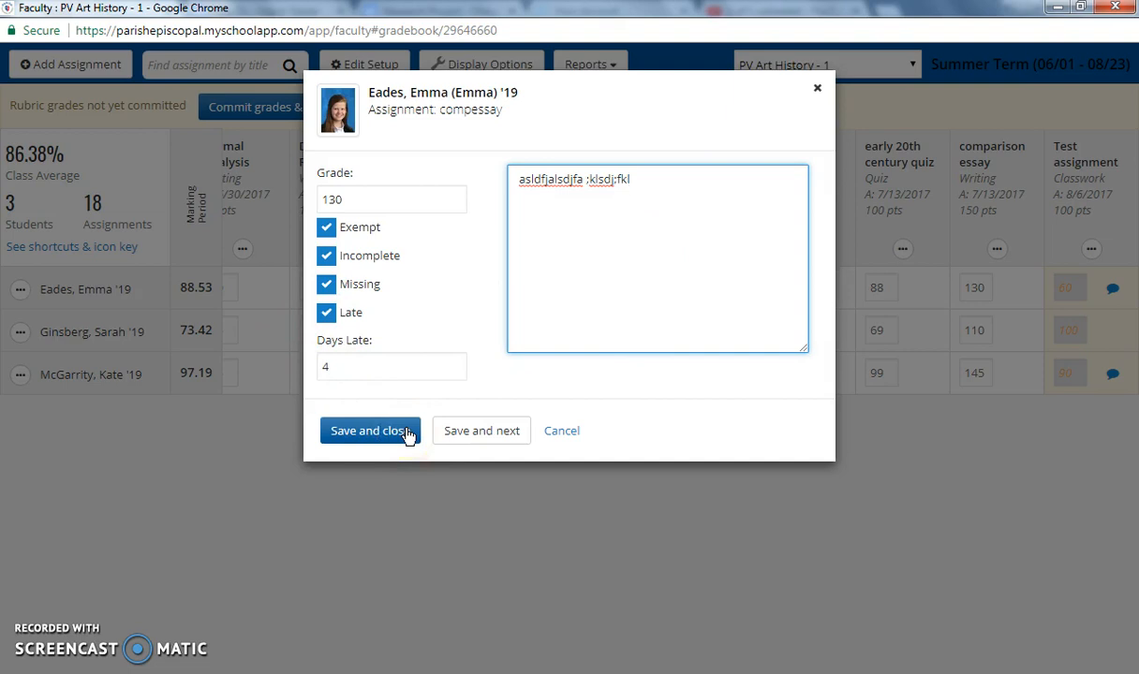
{"action": "left_click", "coordinate": [559, 432]}
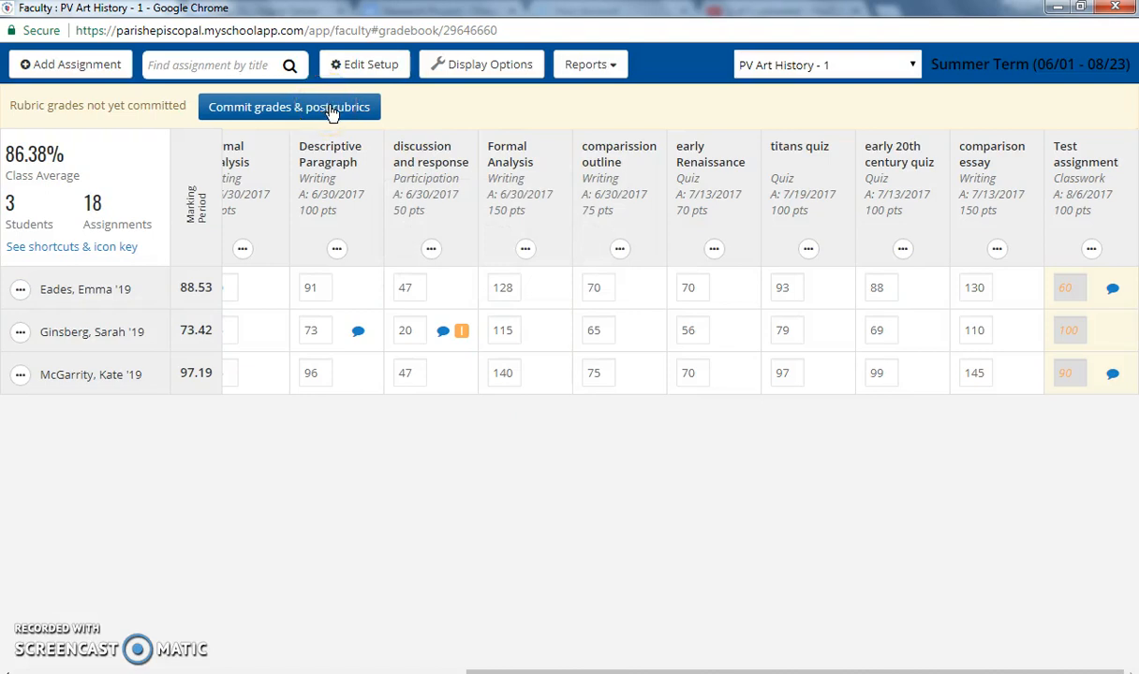
Commit the grades and publish the completed rubrics for Test assignment.
{"action": "left_click", "coordinate": [230, 110]}
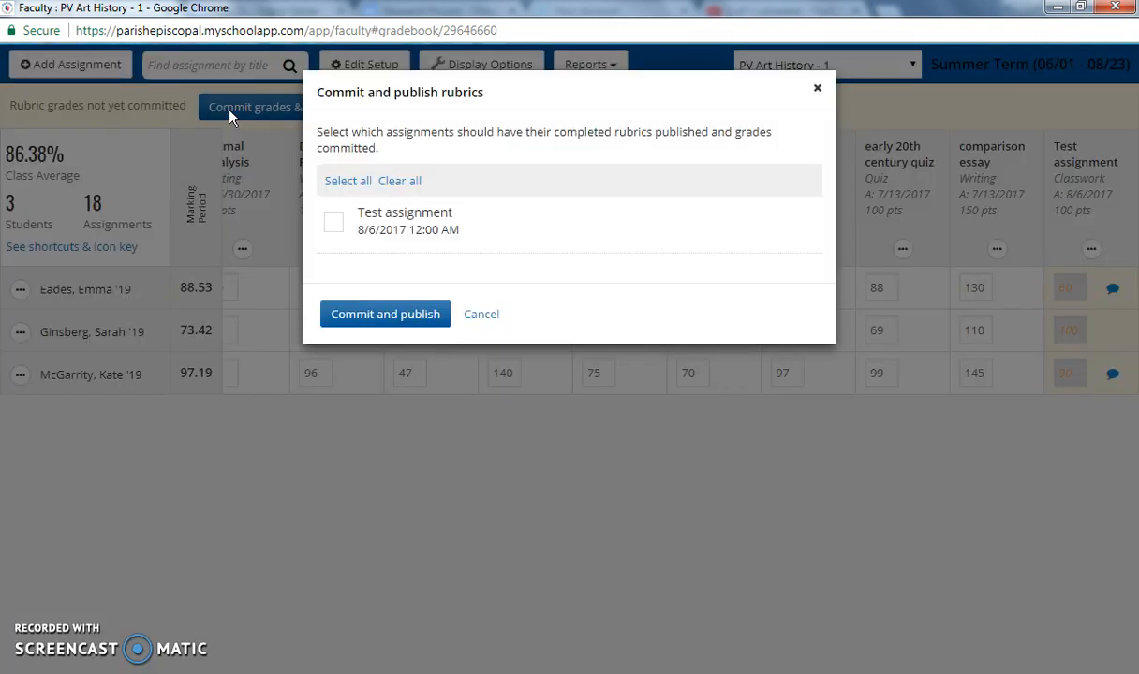
{"action": "left_click", "coordinate": [334, 222]}
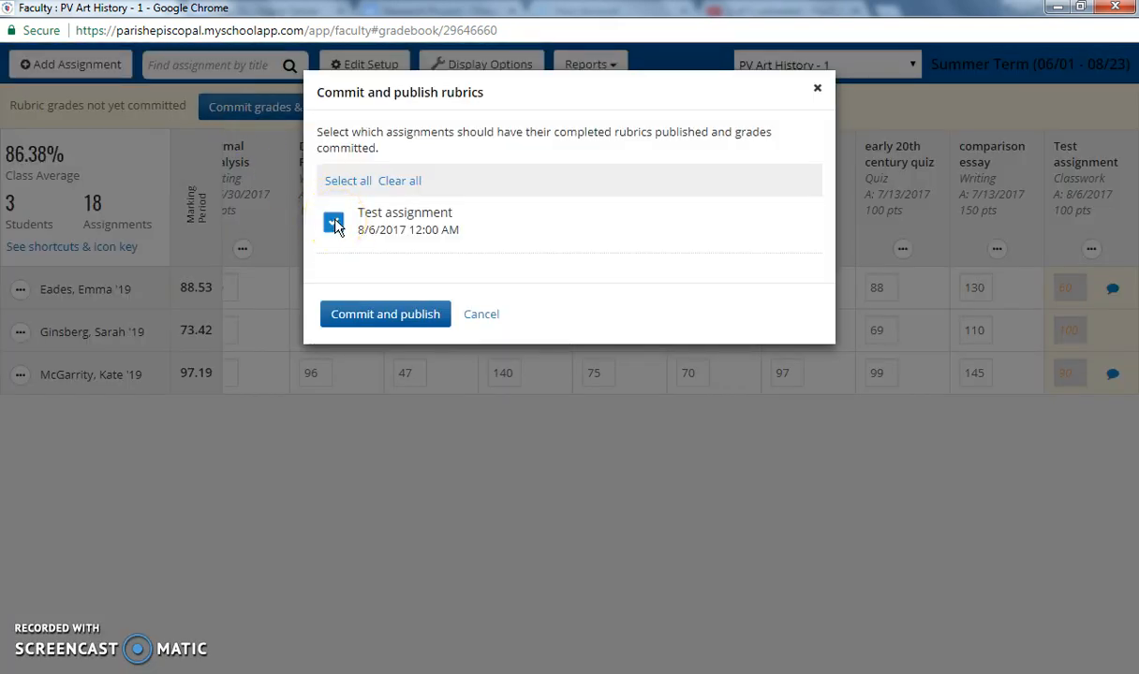
{"action": "left_click", "coordinate": [385, 315]}
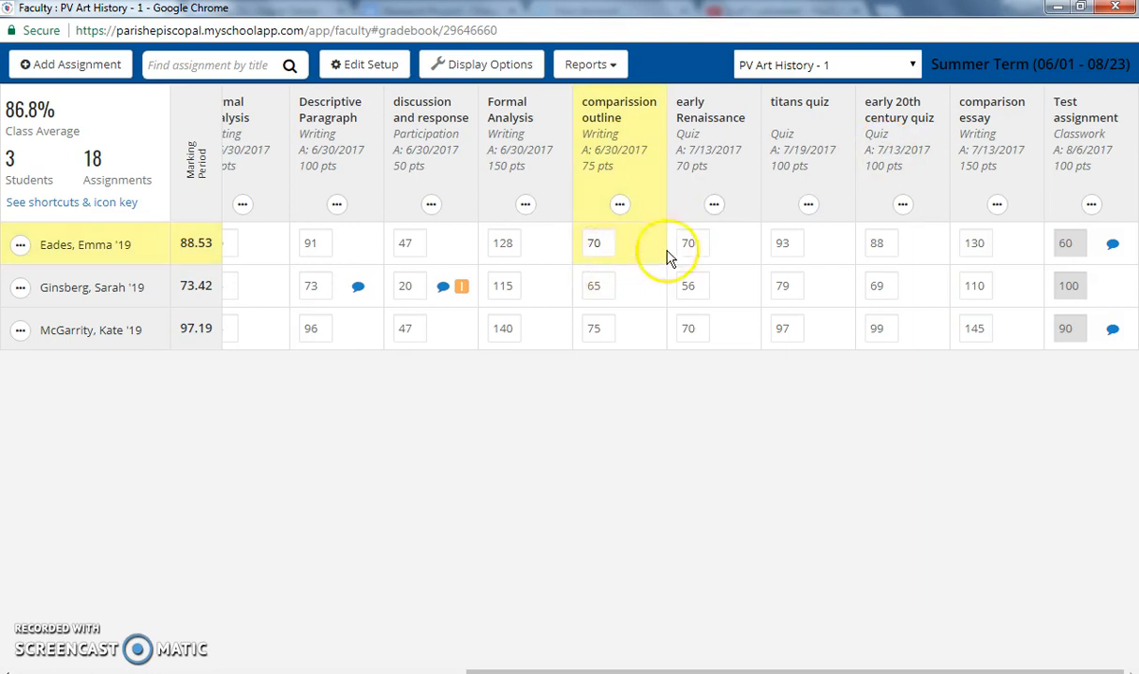
View the first student's Test assignment comment, and inspect and close that student's comparison essay grade details.
{"action": "mouse_move", "coordinate": [1112, 247]}
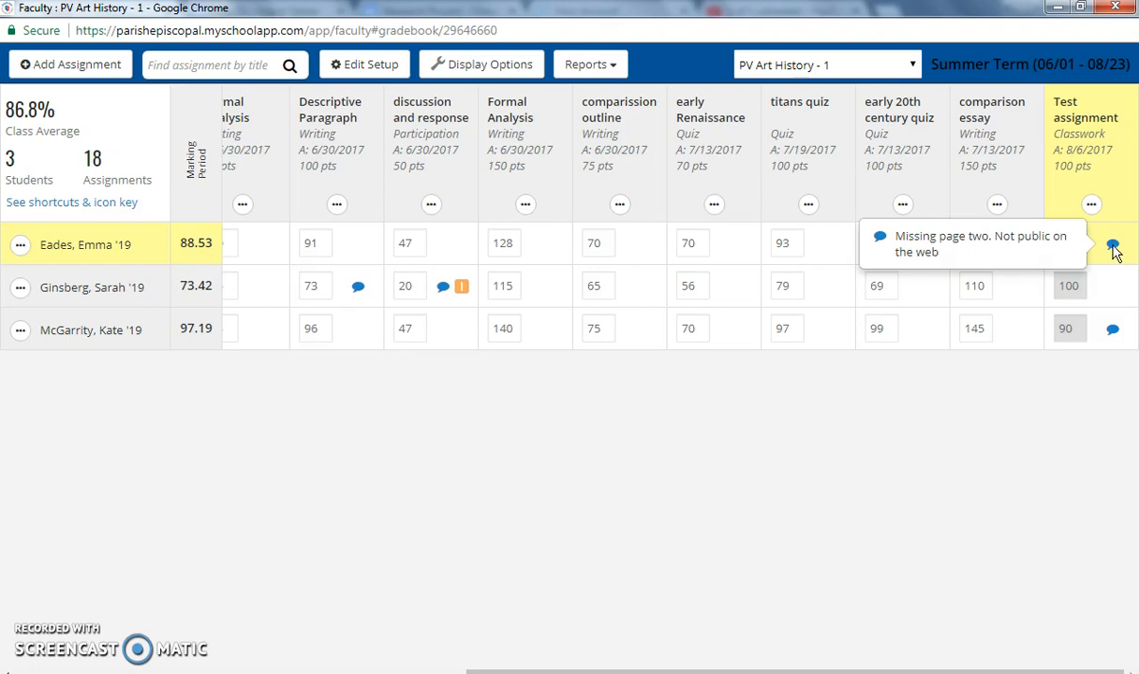
{"action": "double_click", "coordinate": [978, 244]}
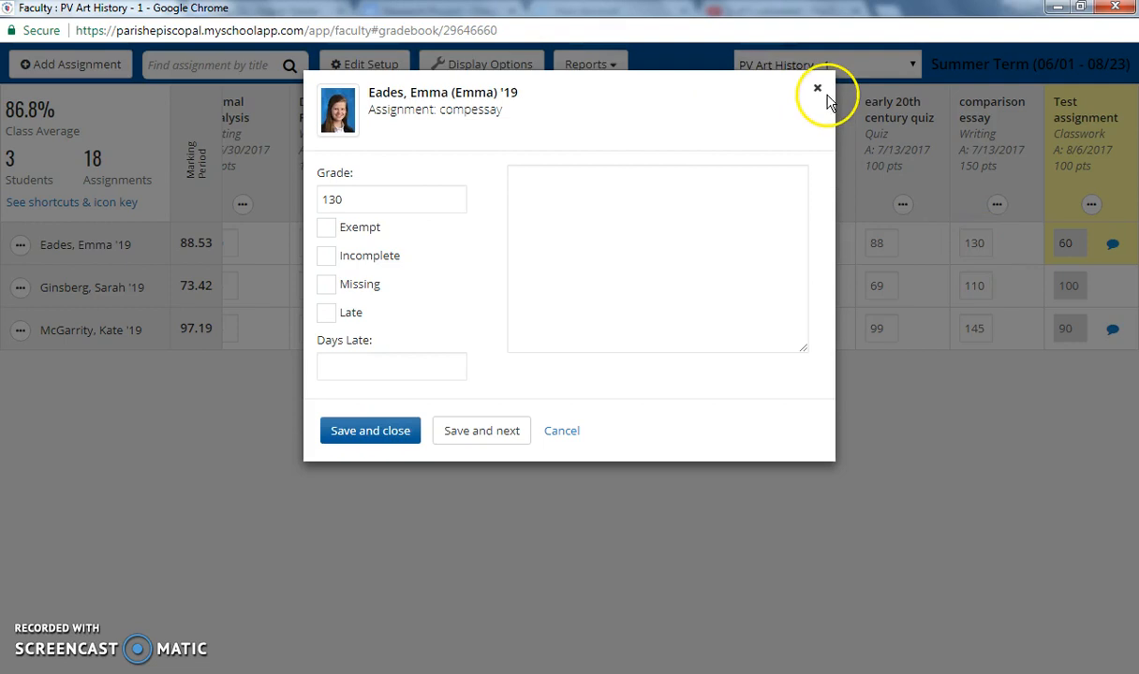
{"action": "left_click", "coordinate": [821, 91]}
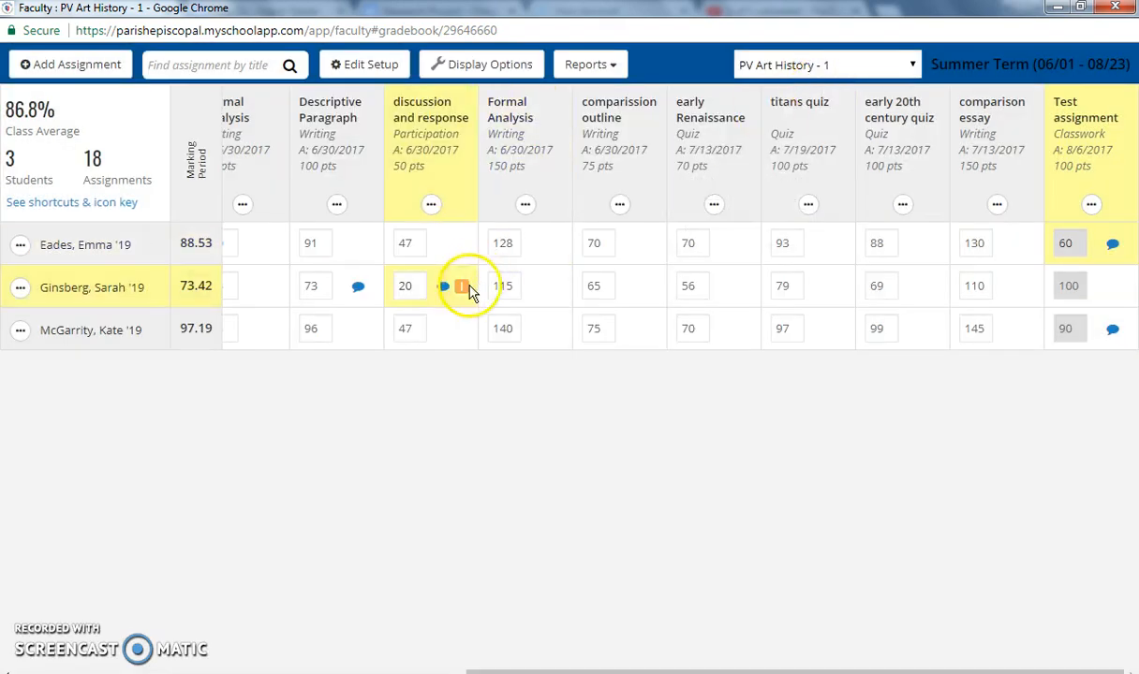
View the second student's status flag and comment for the discussion and response assignment.
{"action": "mouse_move", "coordinate": [468, 294]}
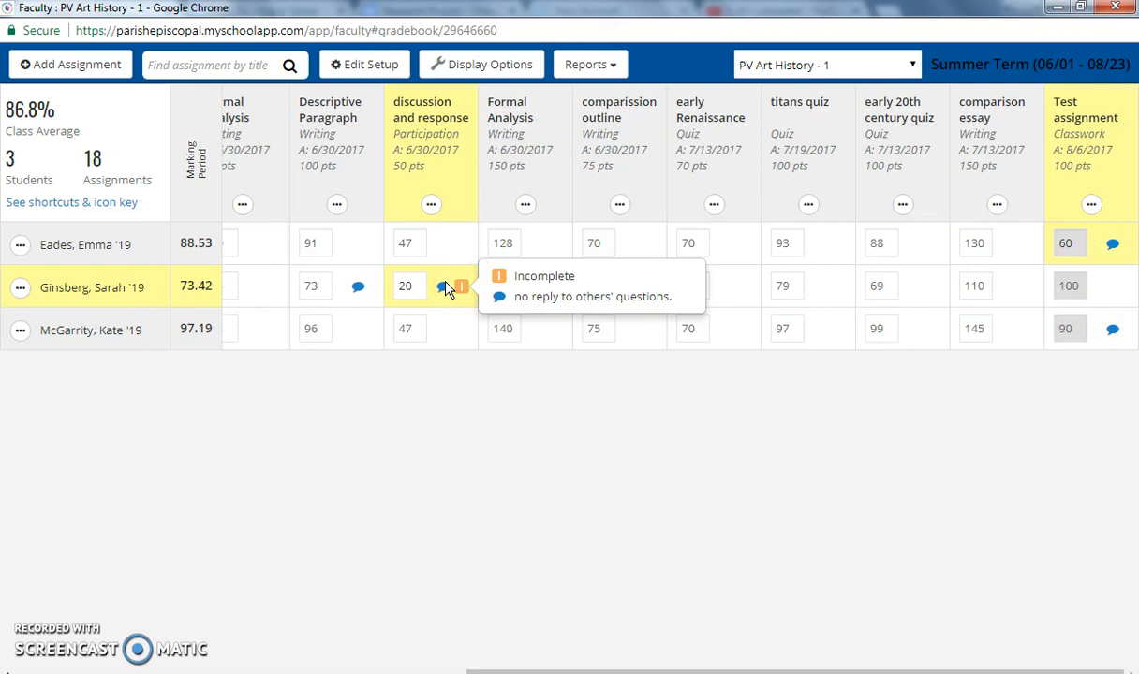
{"action": "left_click", "coordinate": [473, 281]}
{"action": "left_click", "coordinate": [438, 291]}
{"action": "left_click", "coordinate": [253, 382]}
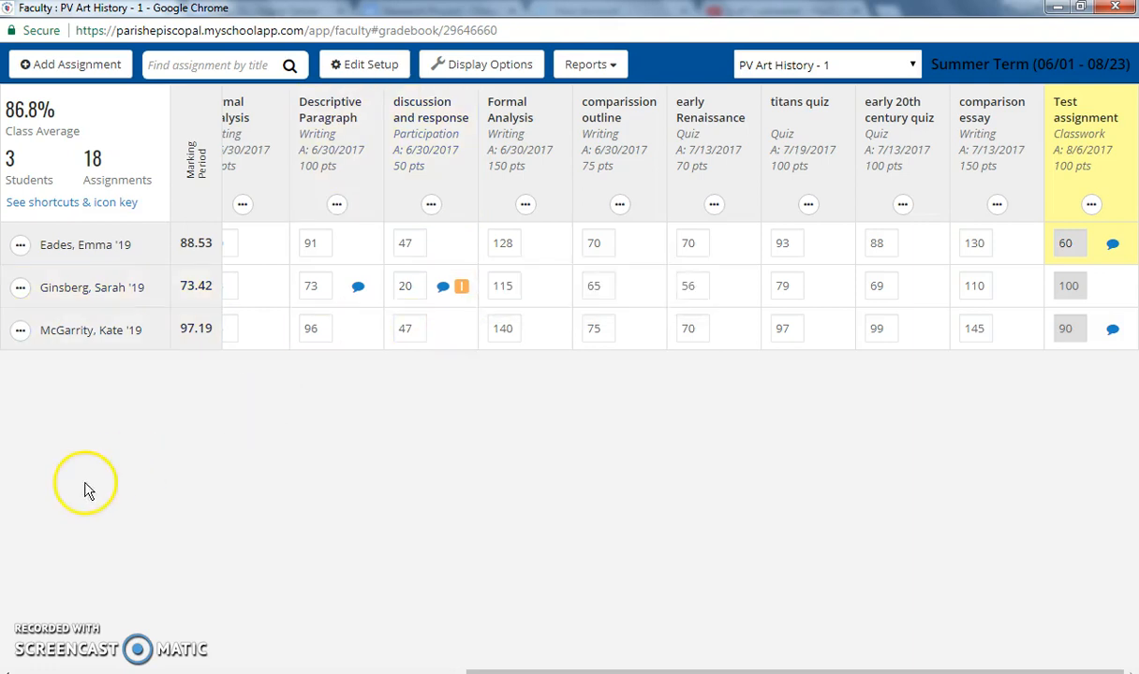
{"action": "left_click", "coordinate": [33, 618]}
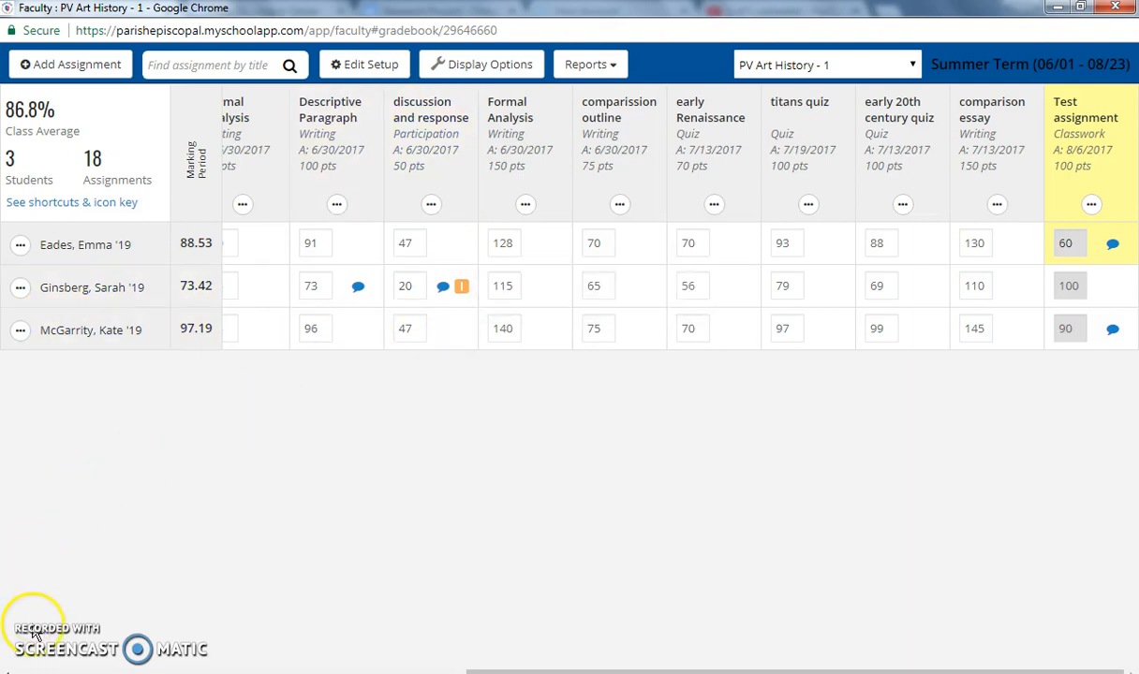